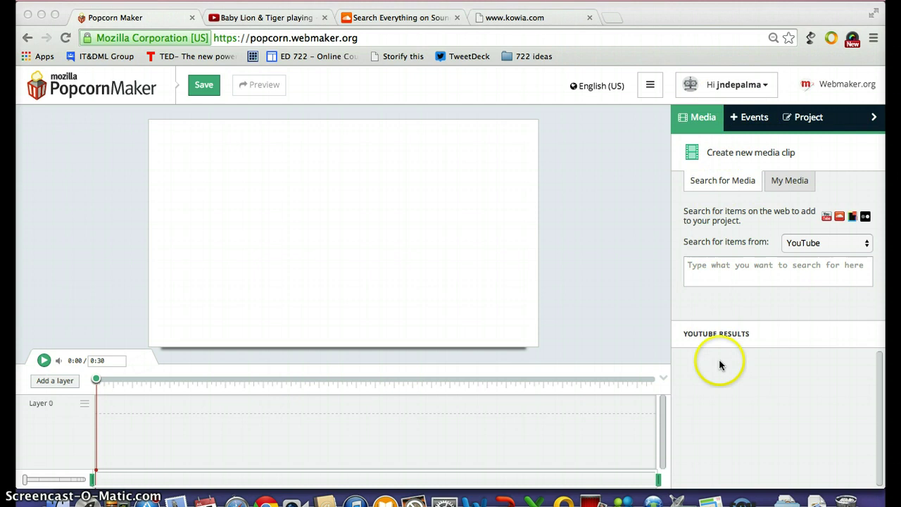
Step: Add an image event showing the default Popcorn Maker logo at the start of the timeline
left_click(746, 121)
left_click(743, 120)
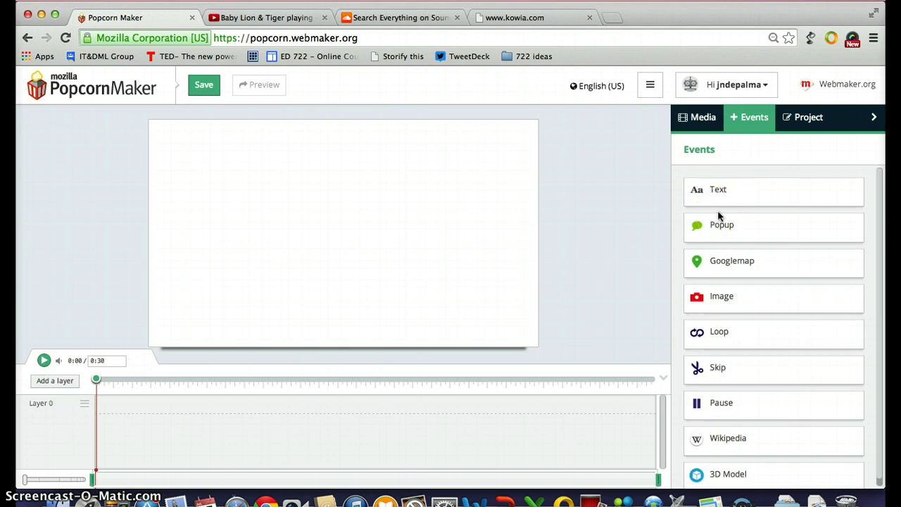
left_click(718, 188)
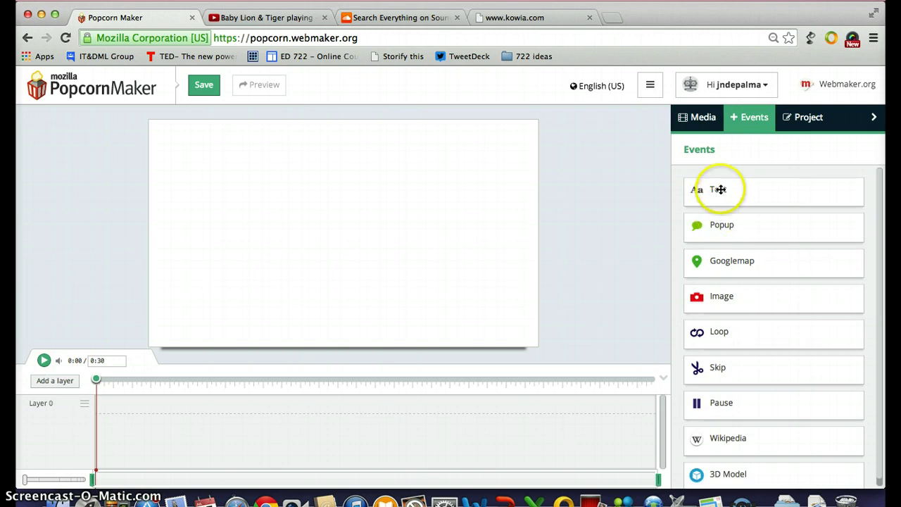
left_click_drag(719, 220, 712, 298)
left_click(711, 298)
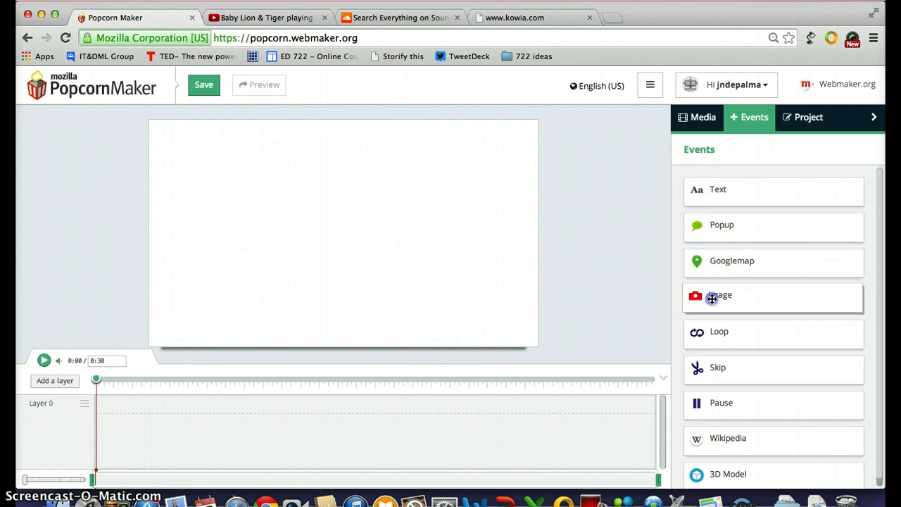
left_click(543, 211)
left_click(374, 171)
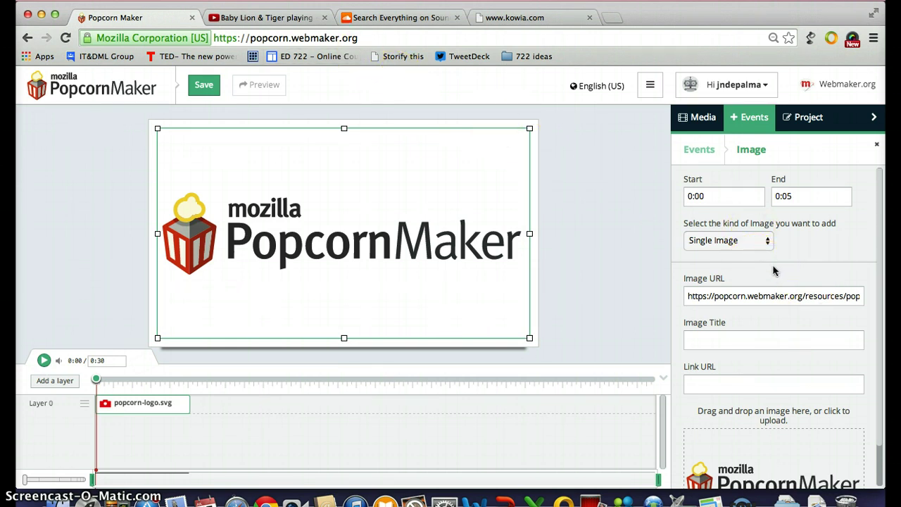
left_click(331, 33)
key("super+c")
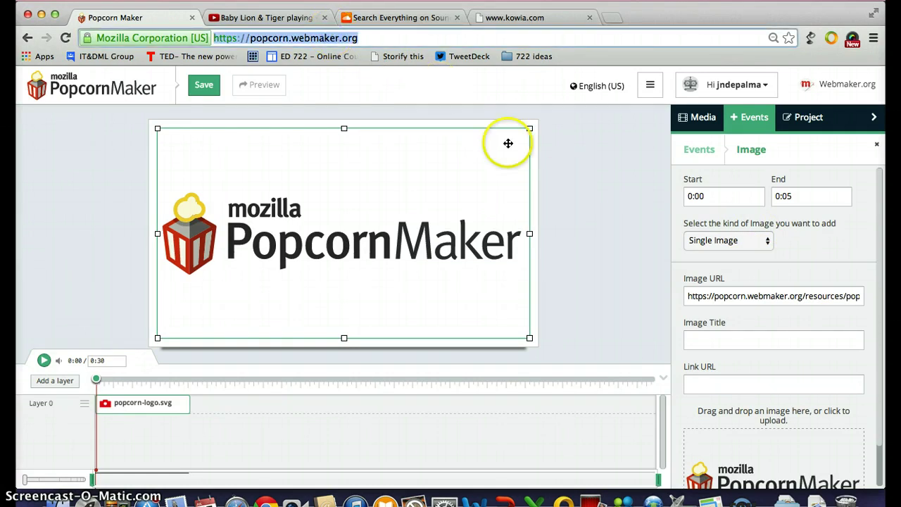
left_click(715, 382)
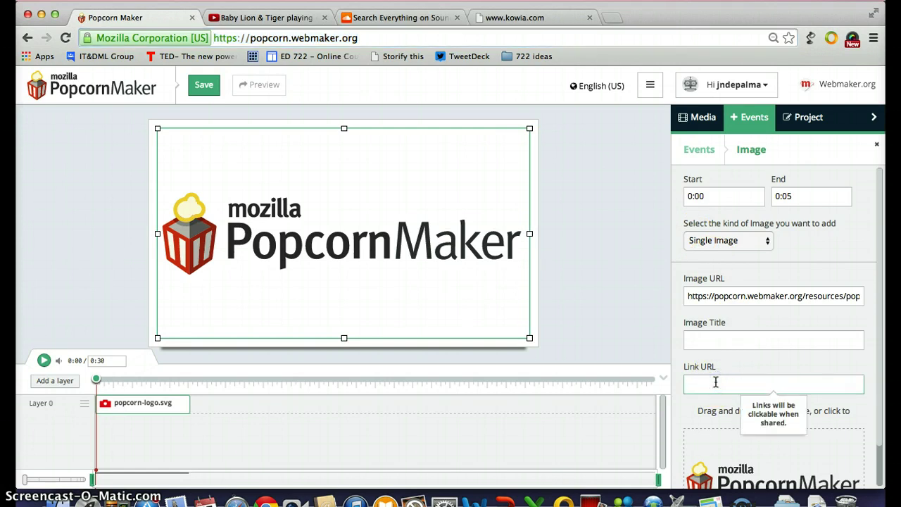
key("super+v")
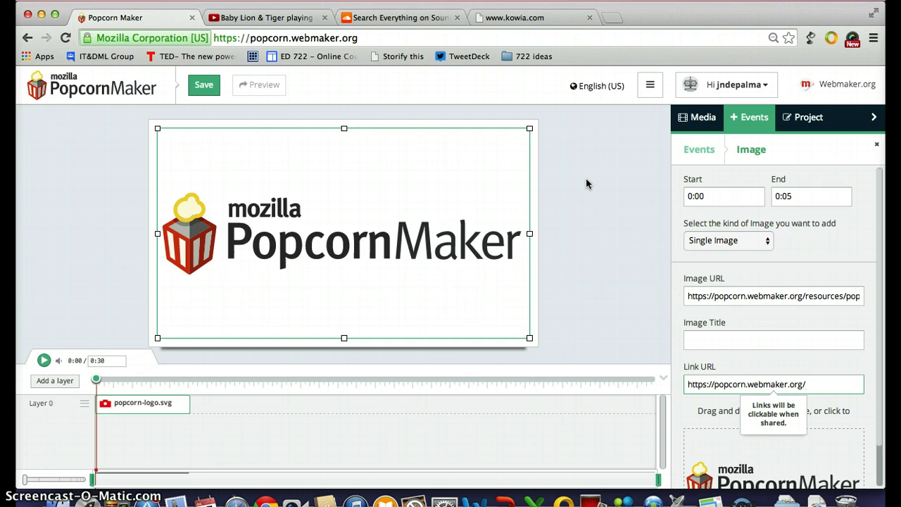
Step: Add a text event over the logo image at the start of the timeline
left_click(692, 152)
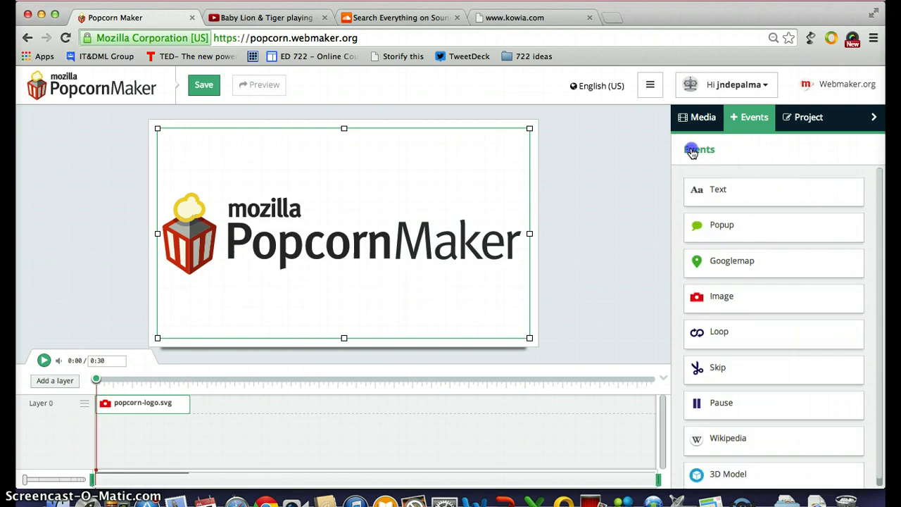
left_click(717, 188)
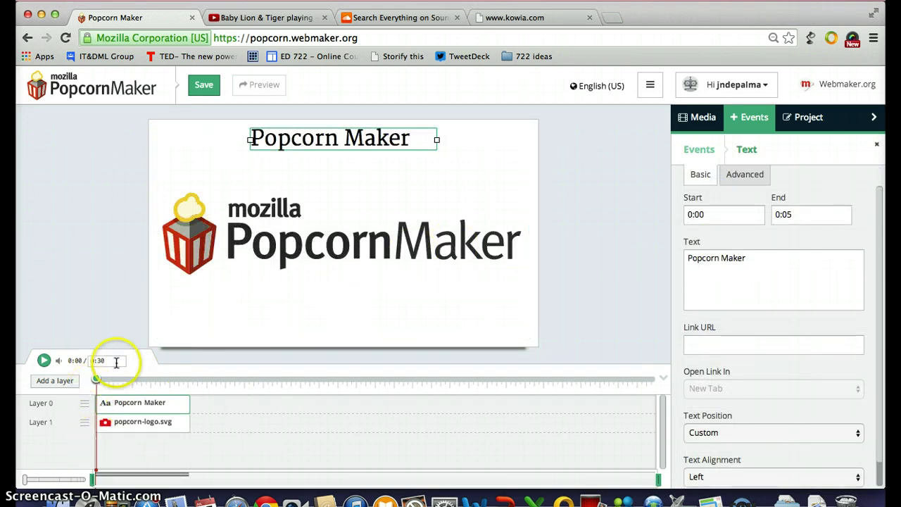
left_click(167, 411)
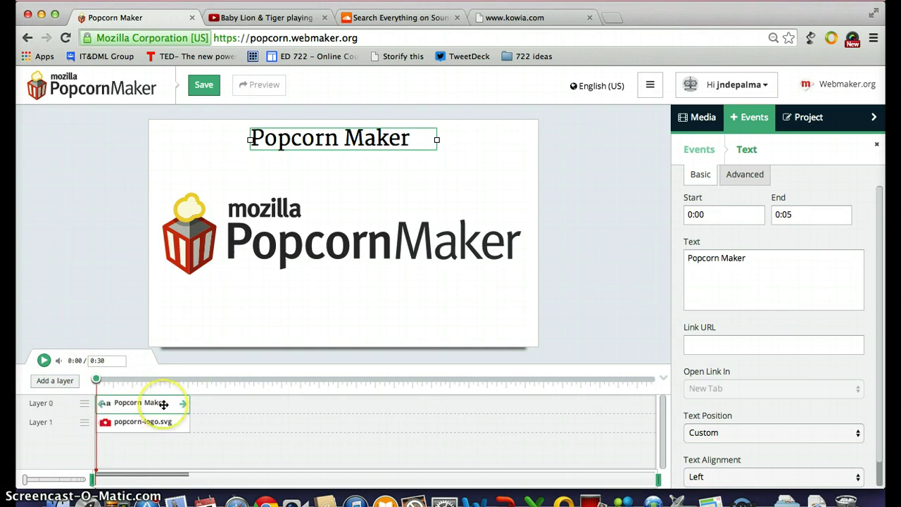
left_click(165, 402)
left_click(161, 422)
left_click(164, 403)
left_click(162, 416)
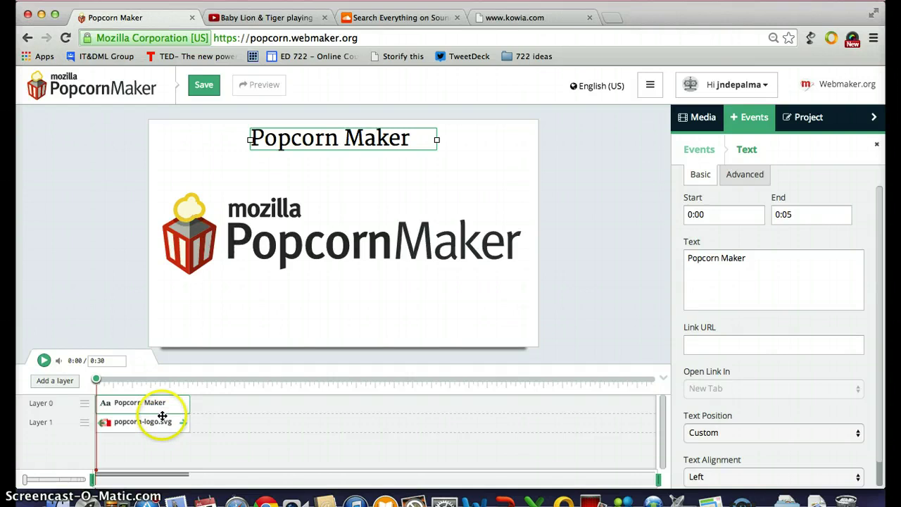
left_click(162, 402)
left_click(159, 420)
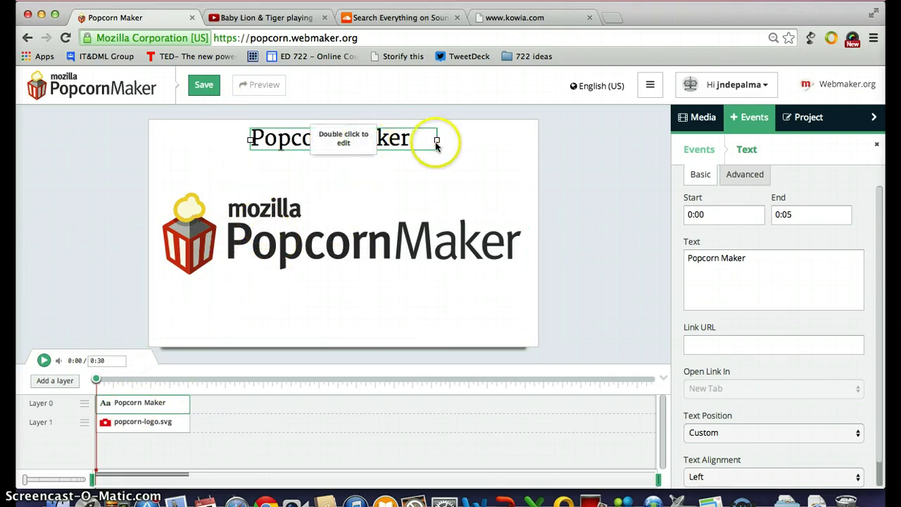
Step: Widen the title's text box to span the frame and set its text to "Created by", the author's full name and "using..."
left_click_drag(437, 142, 529, 145)
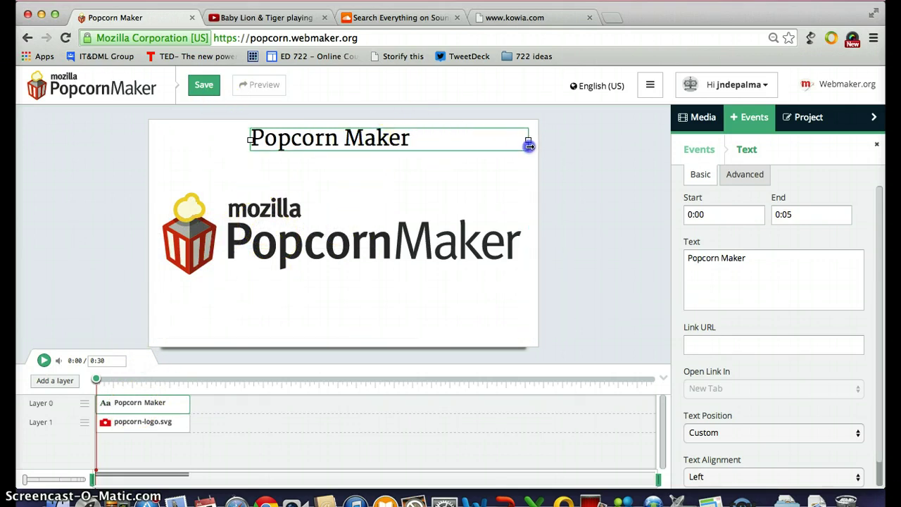
left_click_drag(241, 149, 150, 151)
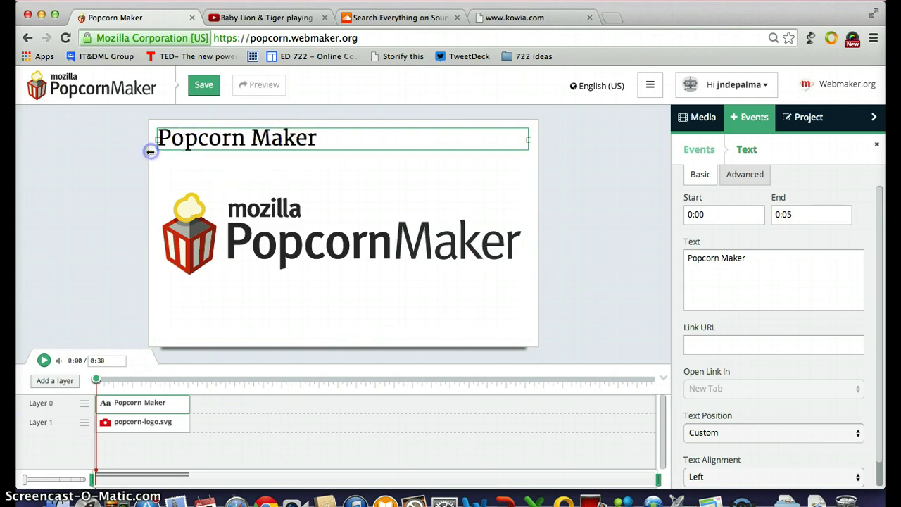
triple_click(716, 257)
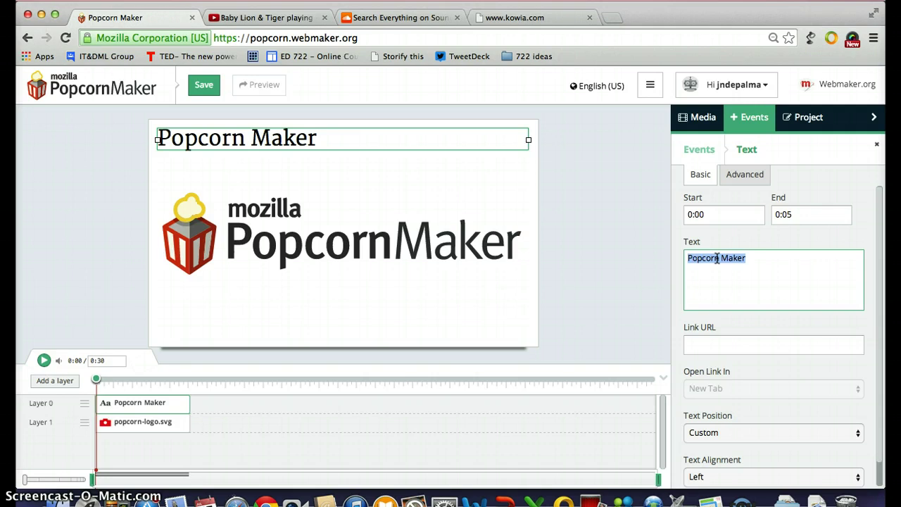
type("Created by Jo")
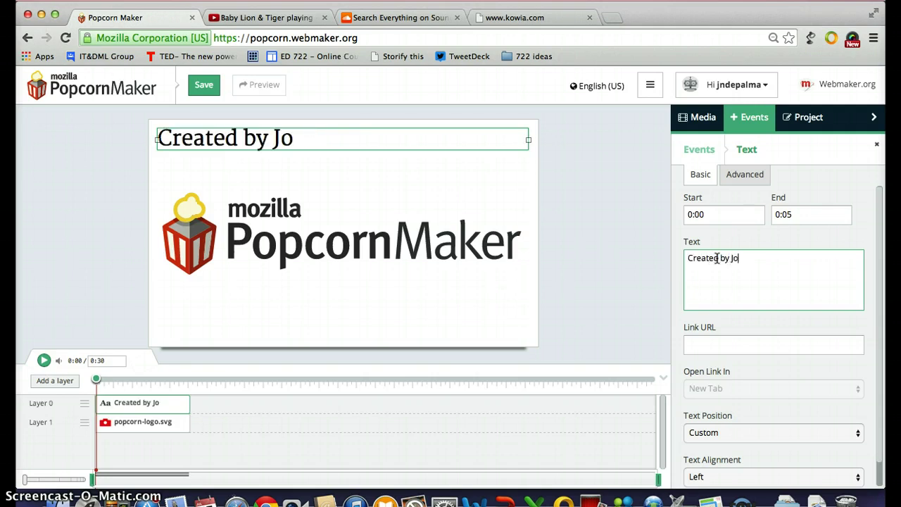
type("seph DeP")
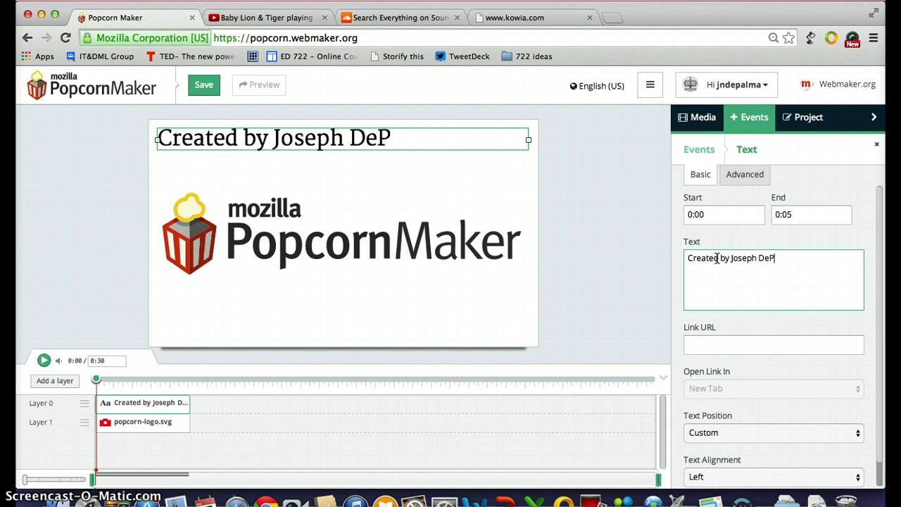
type("alma using:")
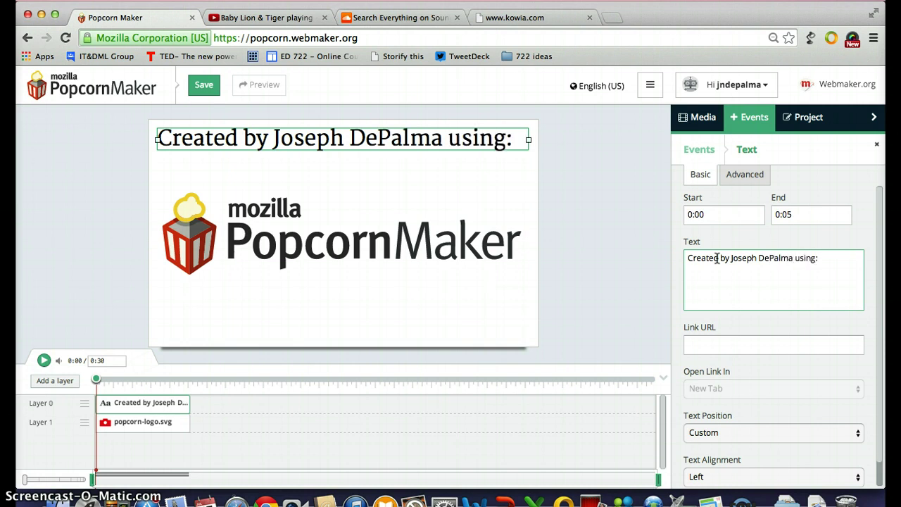
key("BackSpace")
type("...")
Step: Change the title text's font colour to the blue #2930c7
left_click(739, 181)
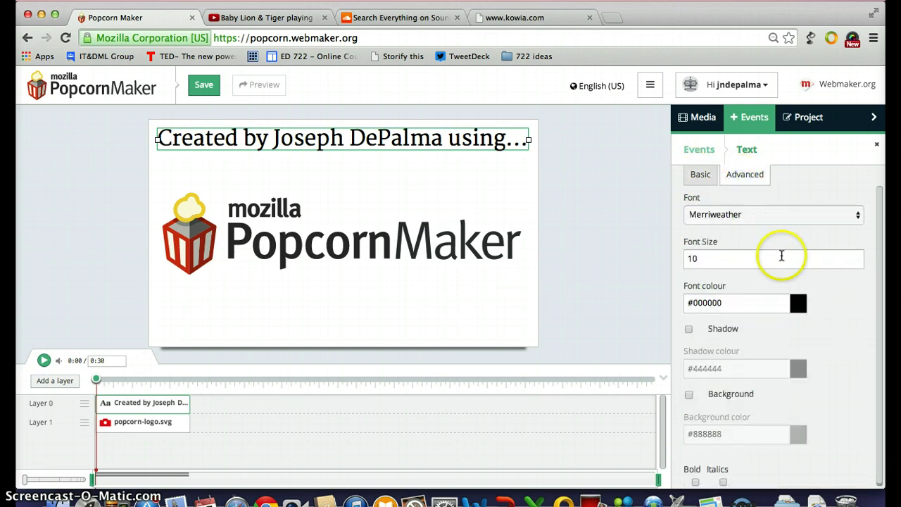
left_click(796, 303)
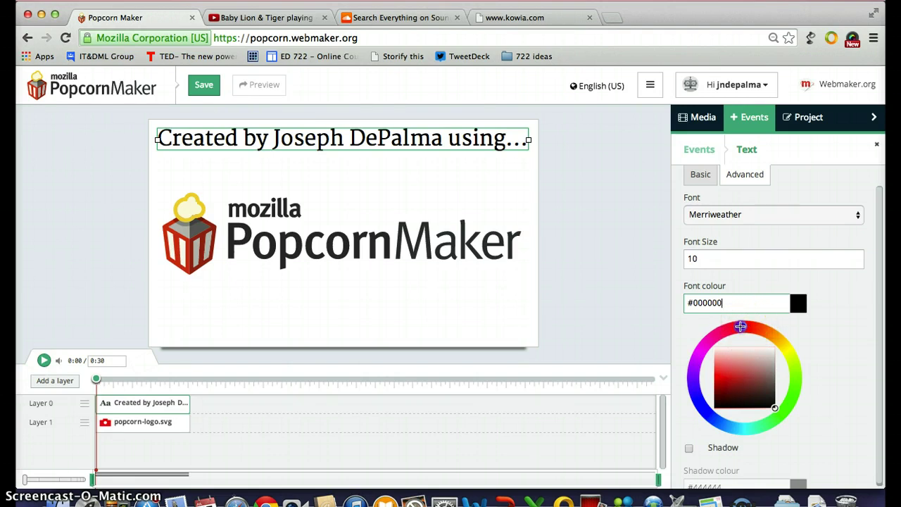
left_click(696, 368)
left_click_drag(699, 373, 701, 406)
left_click(724, 376)
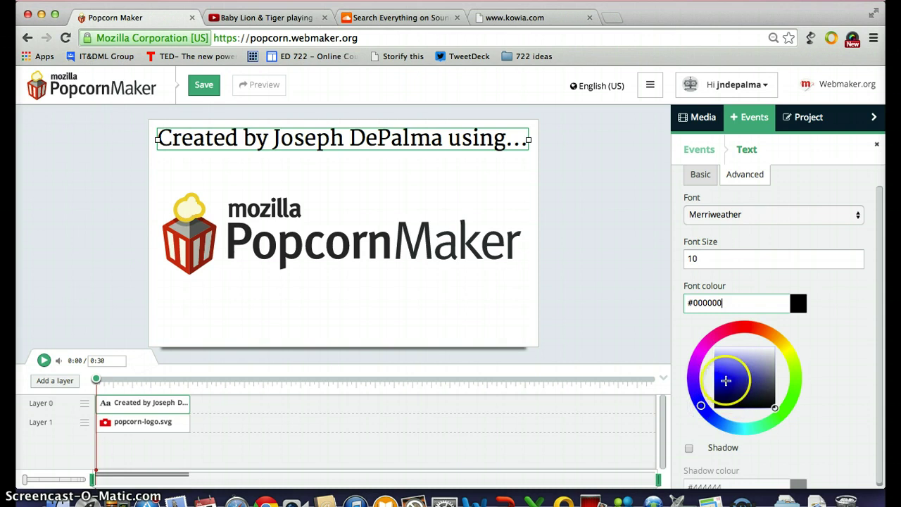
left_click(719, 358)
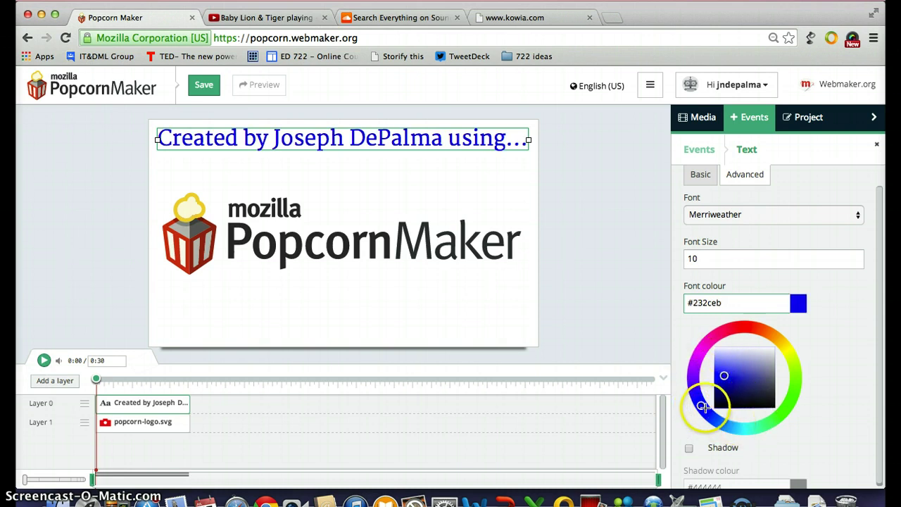
left_click(729, 365)
left_click_drag(729, 363, 719, 384)
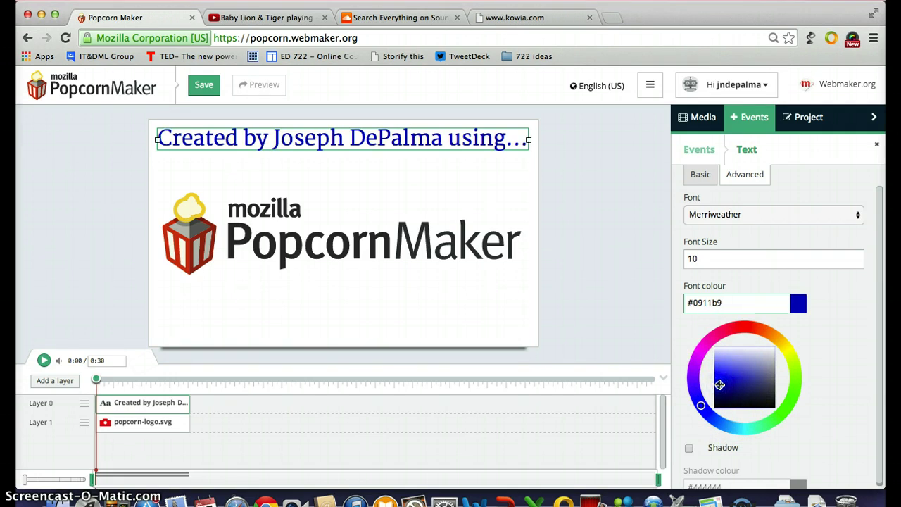
left_click(732, 373)
left_click(731, 373)
left_click(734, 379)
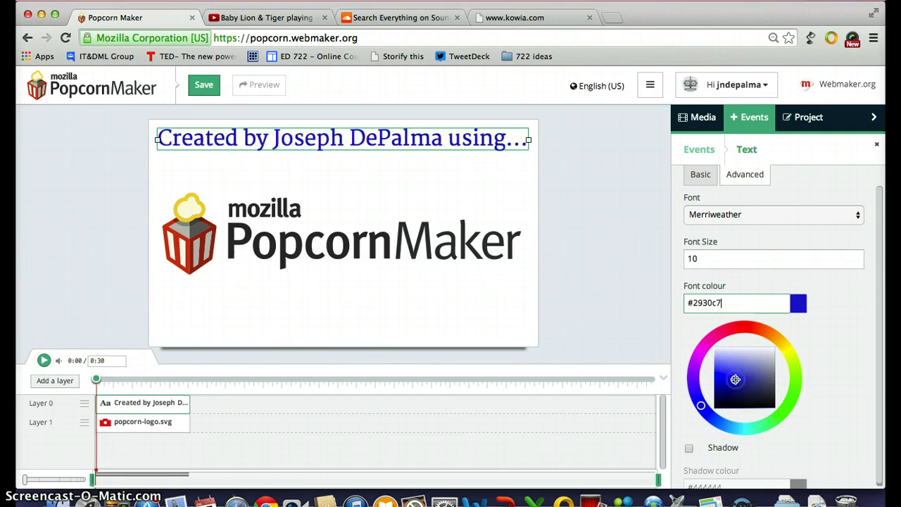
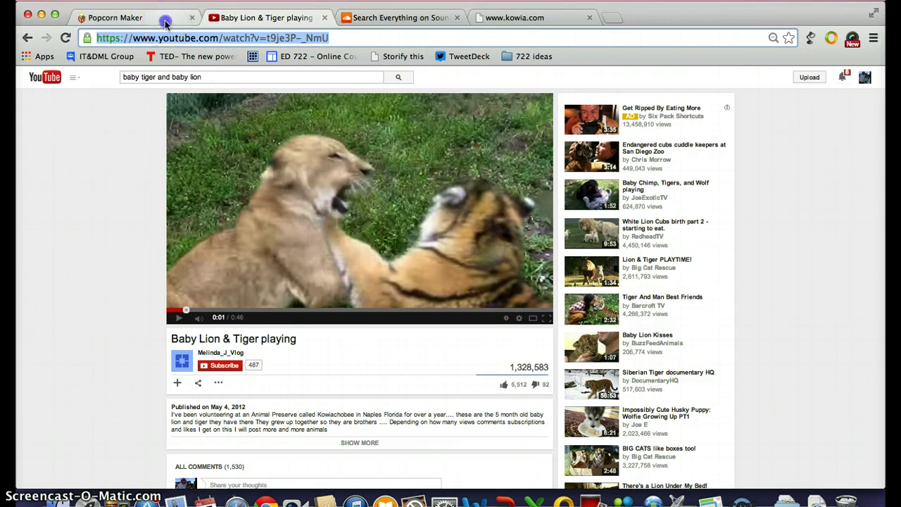
left_click(166, 24)
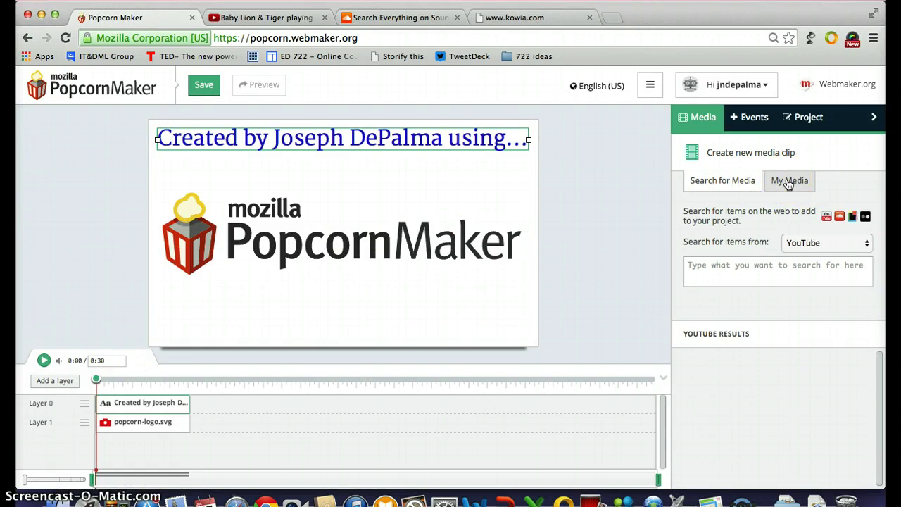
left_click(788, 181)
left_click(718, 256)
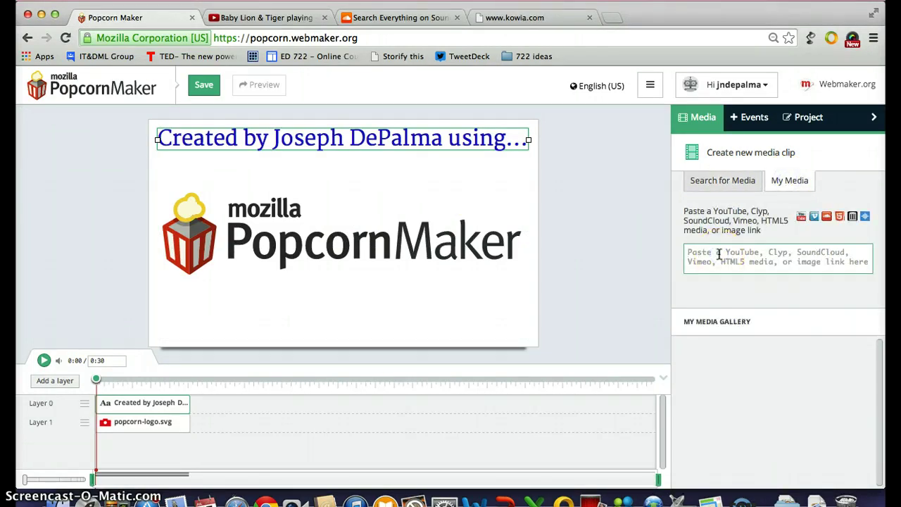
type("https://www.youtube.com/watch?v=t9je3P-_NmU")
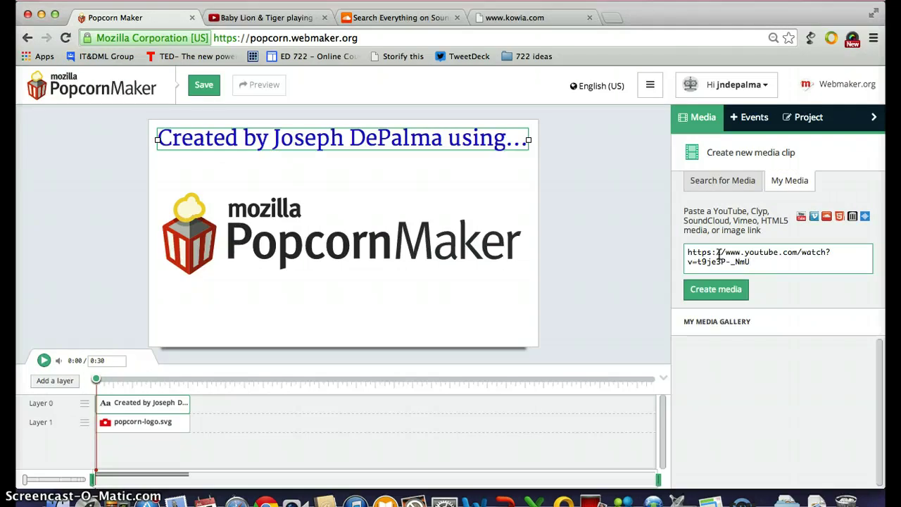
key("Return")
left_click(724, 261)
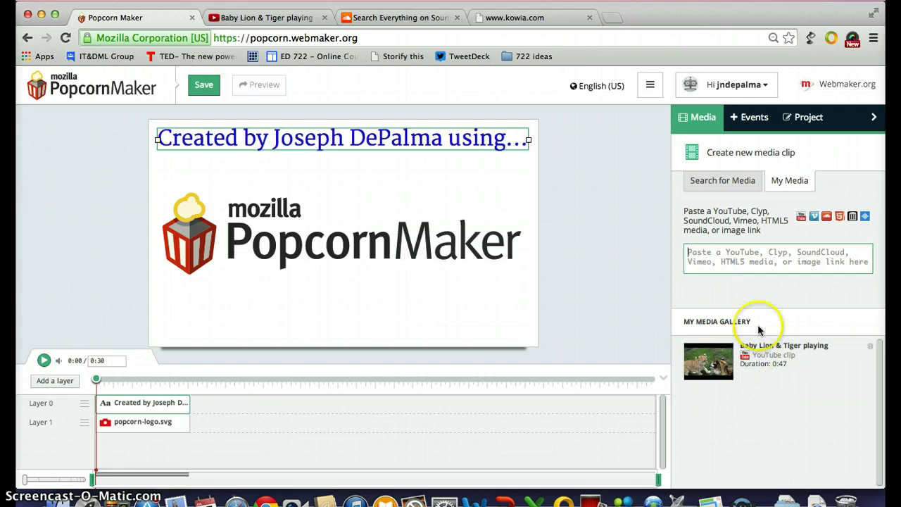
Step: Place the Baby Lion & Tiger playing clip on Layer 0 directly after the title text, starting at 0:05.17
mouse_move(711, 359)
left_click_drag(723, 361, 308, 409)
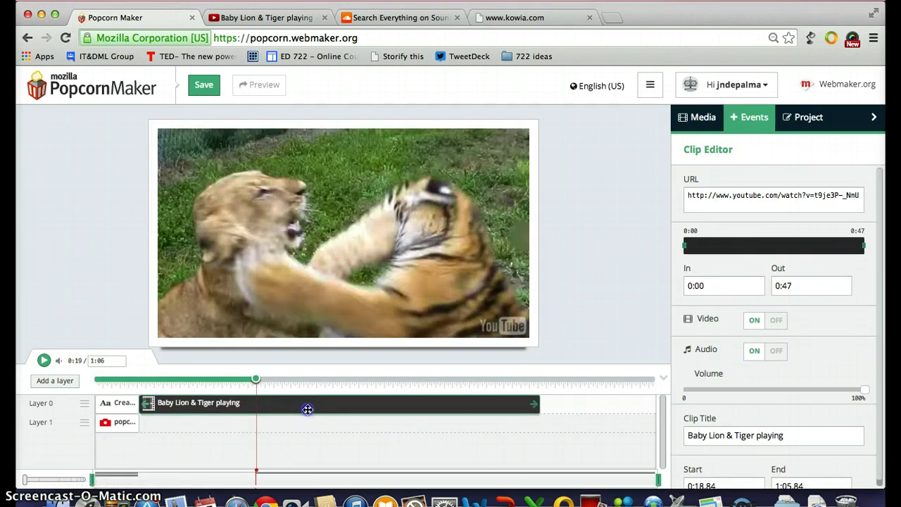
left_click_drag(307, 409, 307, 409)
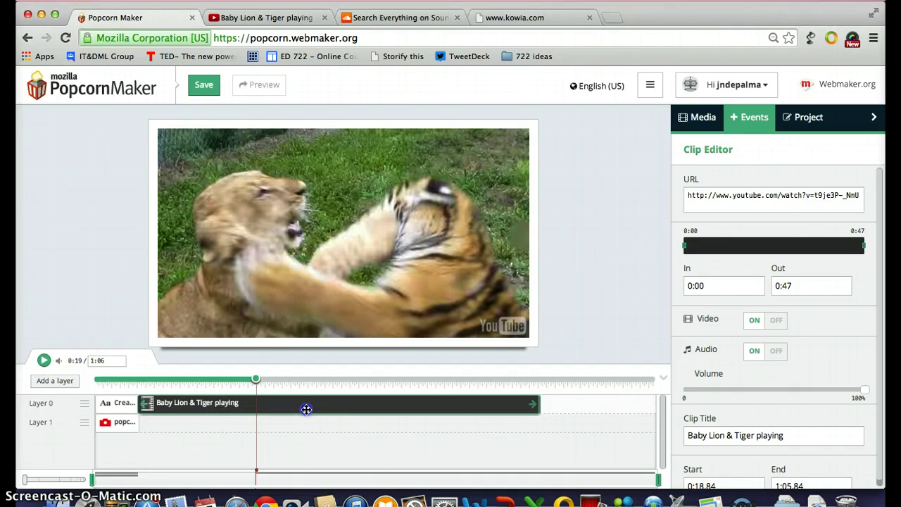
left_click_drag(306, 409, 305, 410)
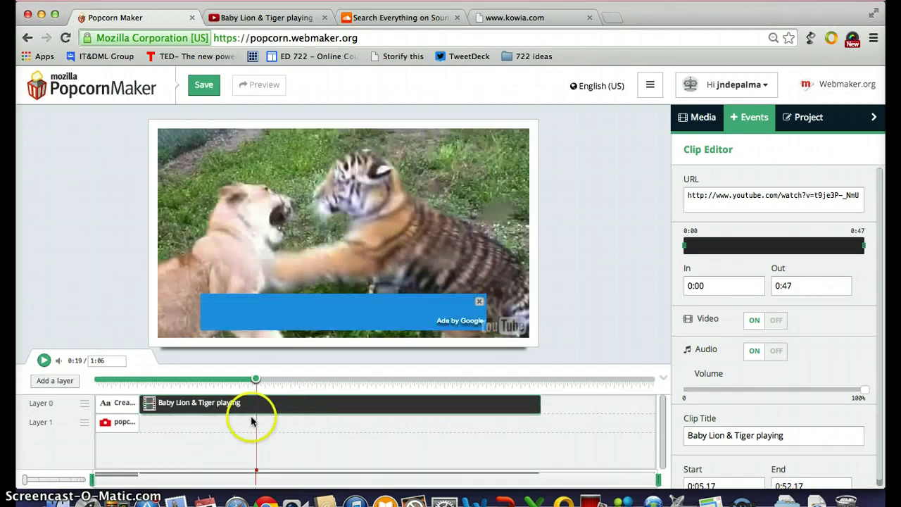
Step: Move the playhead back to 0:04 to view the title frame just before the video clip
left_click_drag(256, 388, 181, 400)
left_click(150, 398)
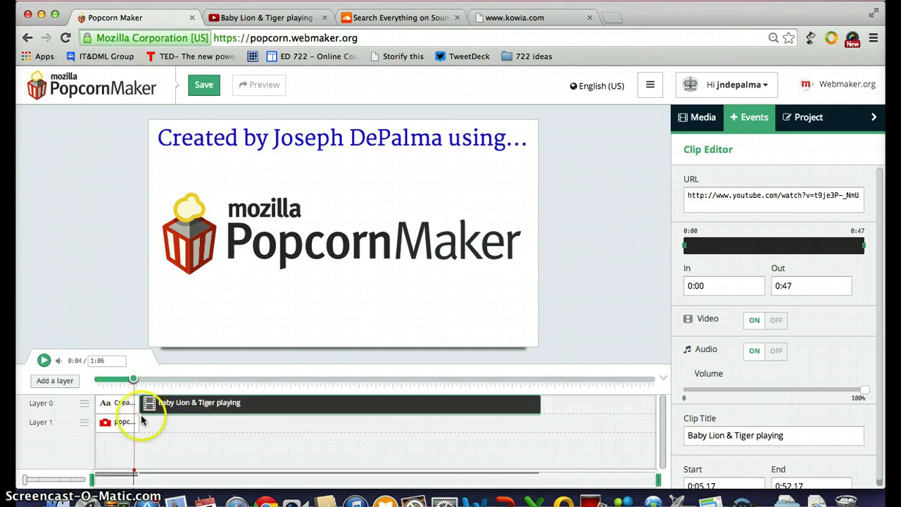
left_click(171, 432)
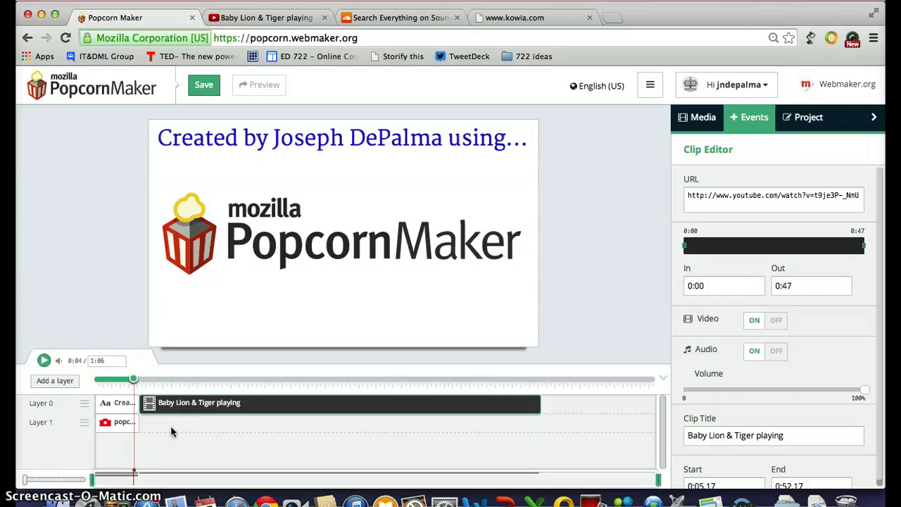
left_click(191, 166)
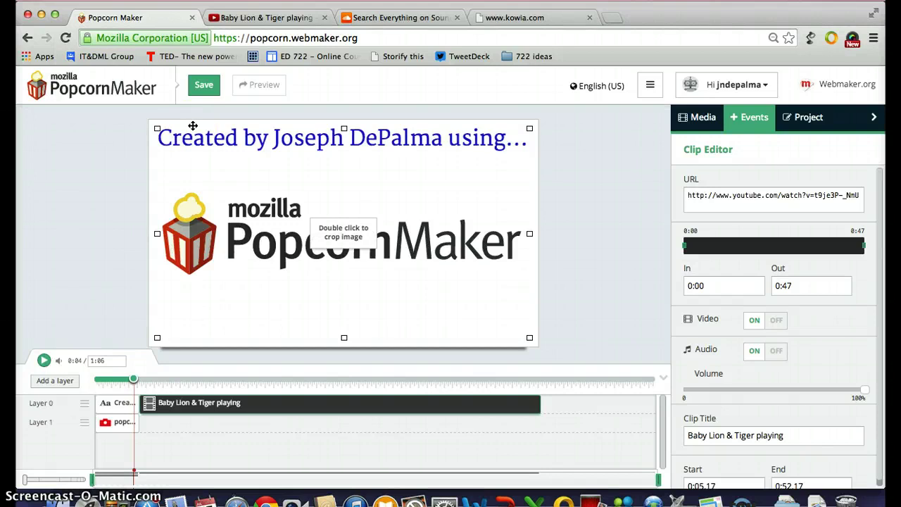
Step: Switch to SoundCloud and bring up the share link for the track Eye of the tiger - Survivor with lyrics
left_click(689, 119)
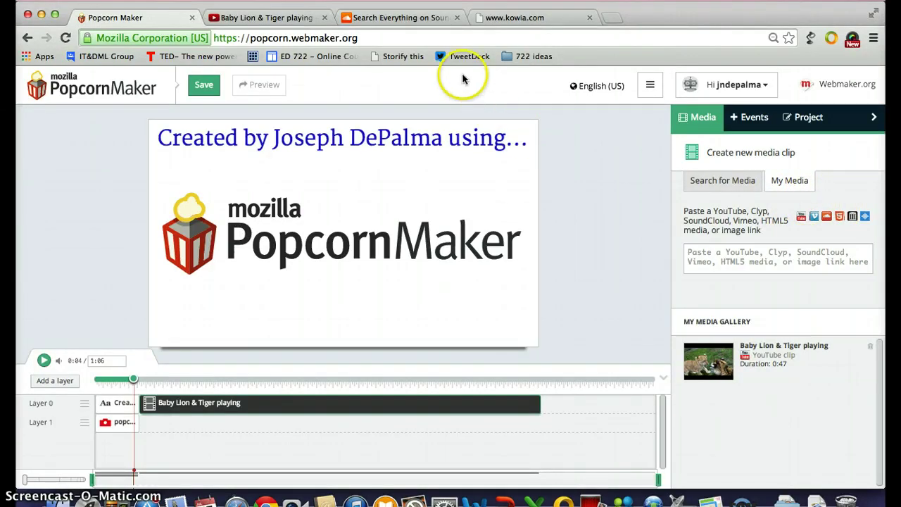
left_click(414, 19)
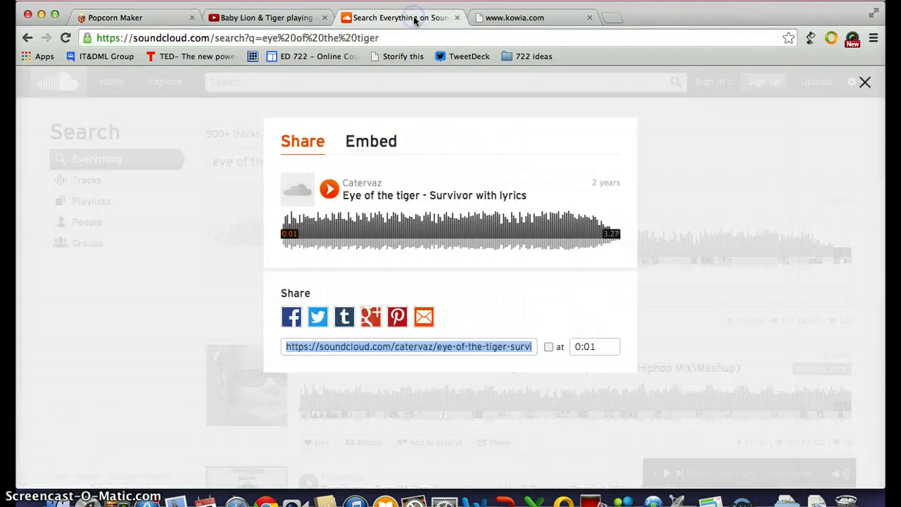
left_click(439, 86)
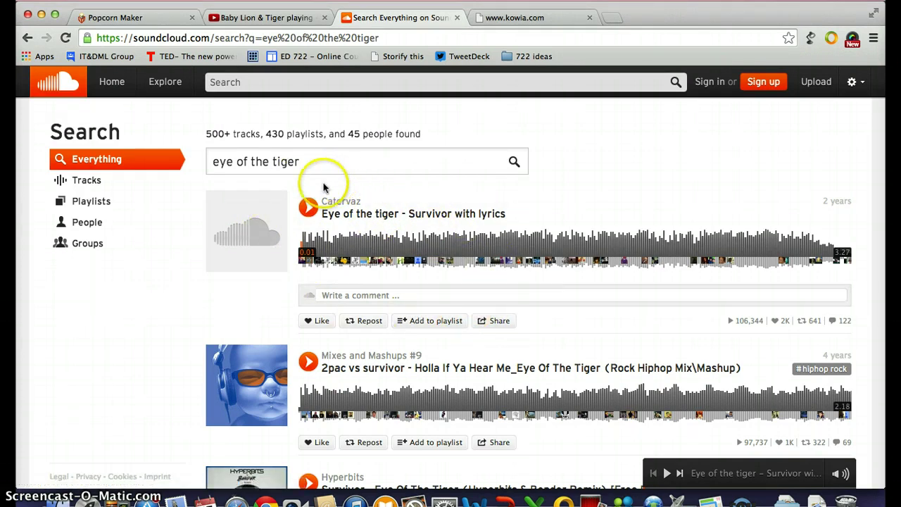
left_click(498, 326)
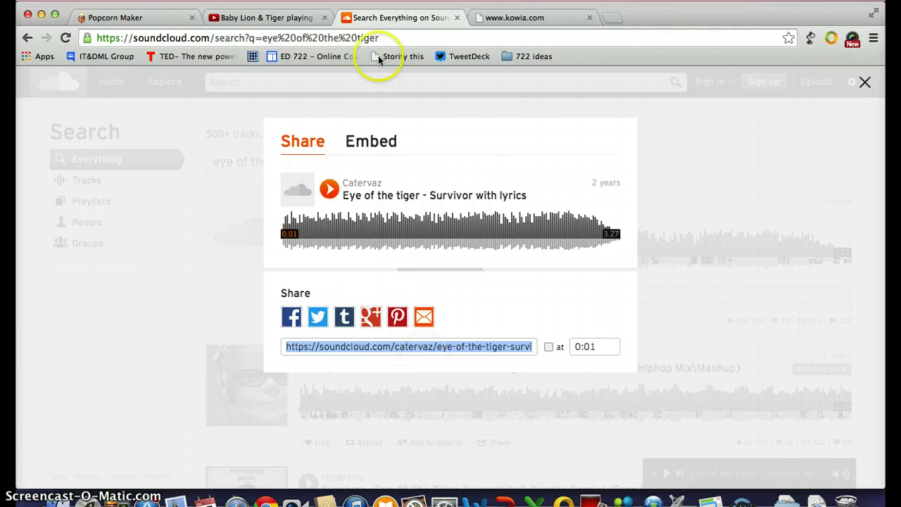
left_click(128, 20)
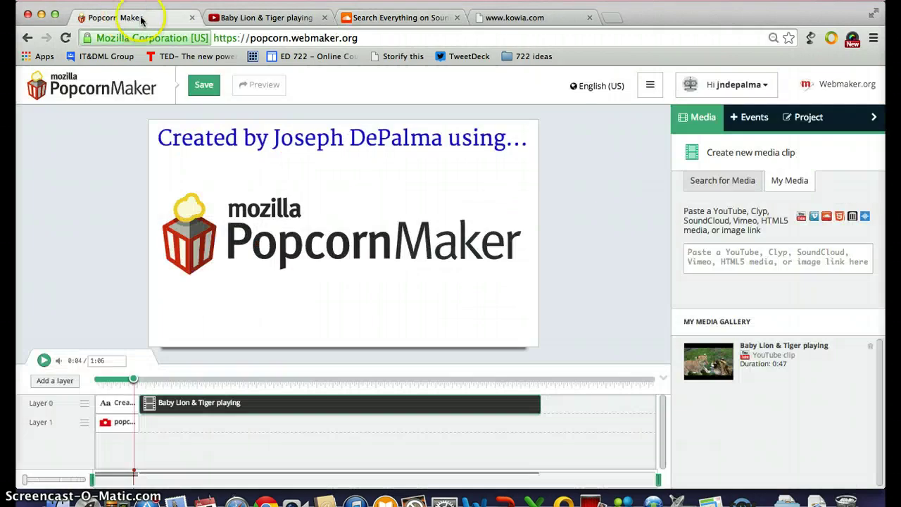
left_click(724, 257)
type("https://soundcloud.com/catervaz/eye-of-the-tiger-survivor-with")
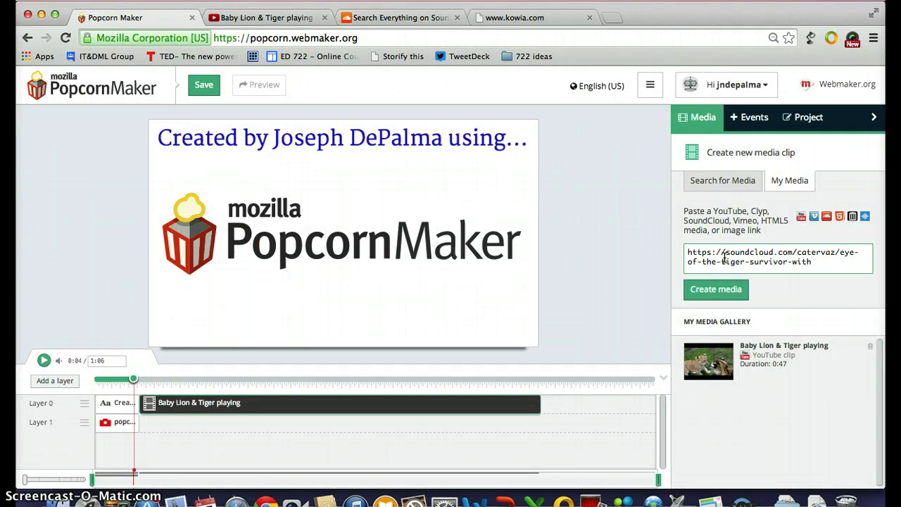
key("Return")
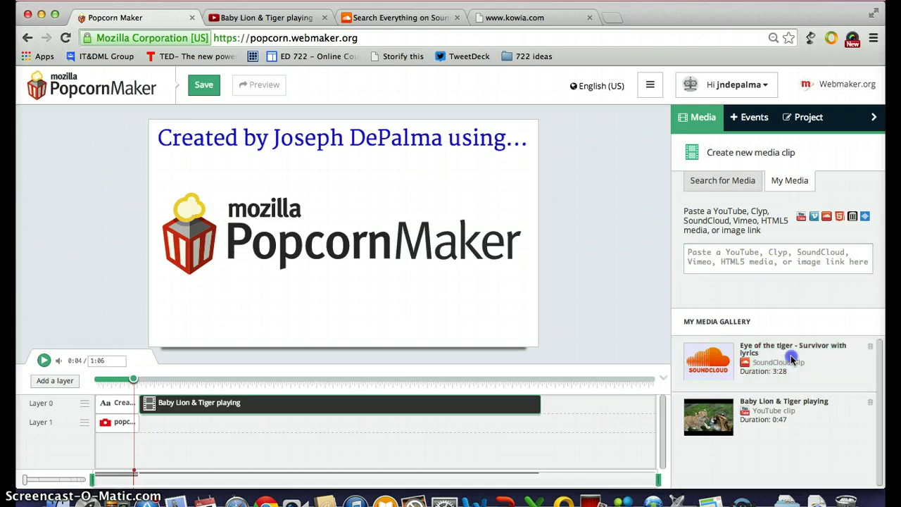
Step: Place the Eye of the tiger clip on Layer 1 starting at 0:05.08 and trim its end to 0:52.72, matching the video clip
left_click_drag(791, 361, 718, 459)
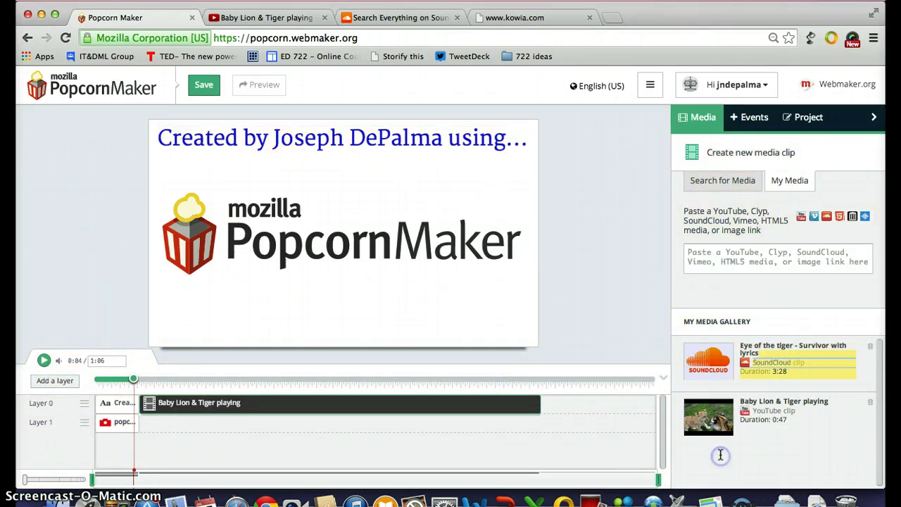
left_click_drag(575, 392, 337, 421)
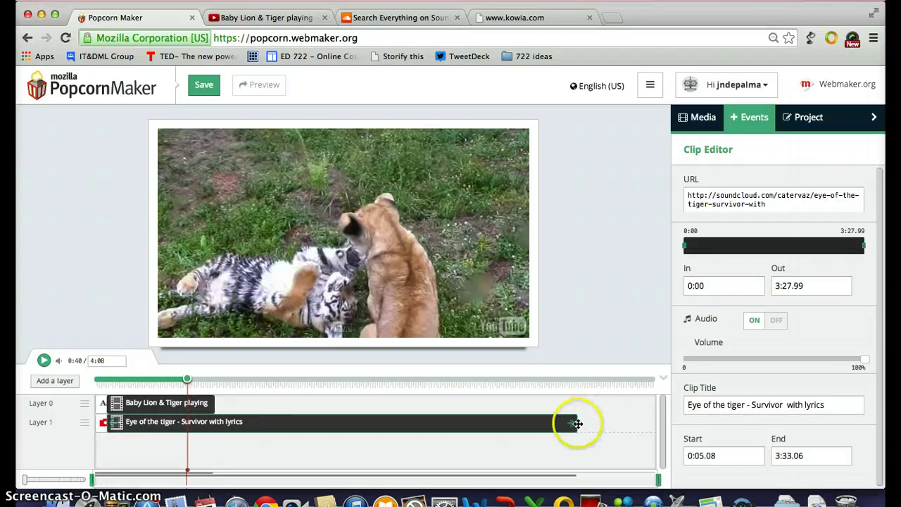
left_click_drag(575, 423, 211, 421)
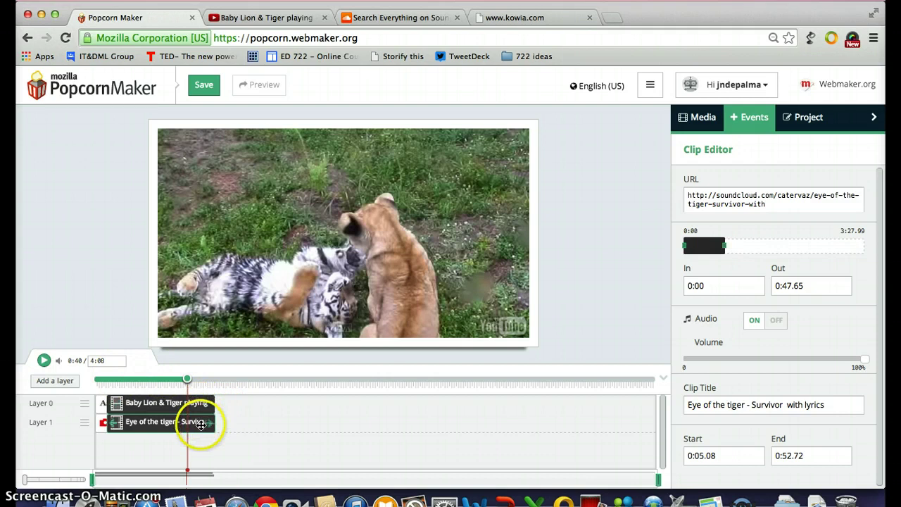
left_click_drag(201, 423, 161, 410)
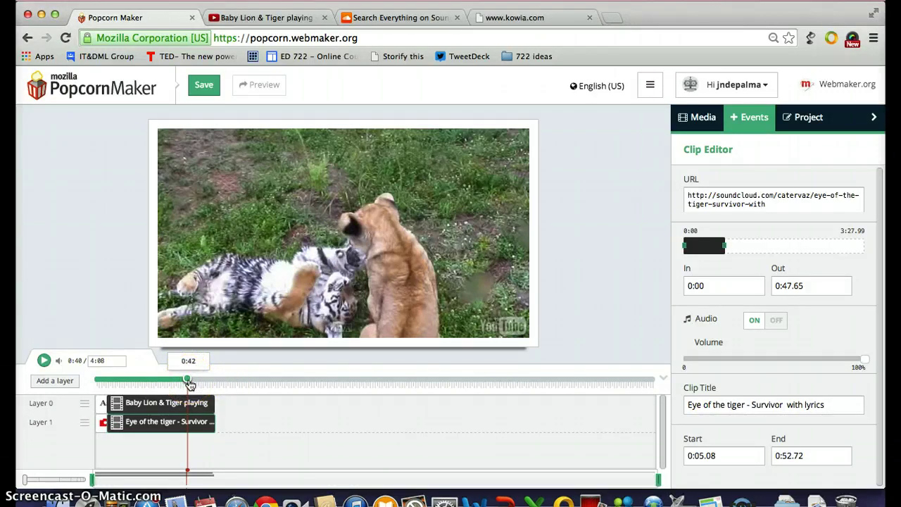
Step: Move the playhead back to 0:11 and add a popup event to the video, starting at 0:10.56
left_click_drag(189, 384, 121, 390)
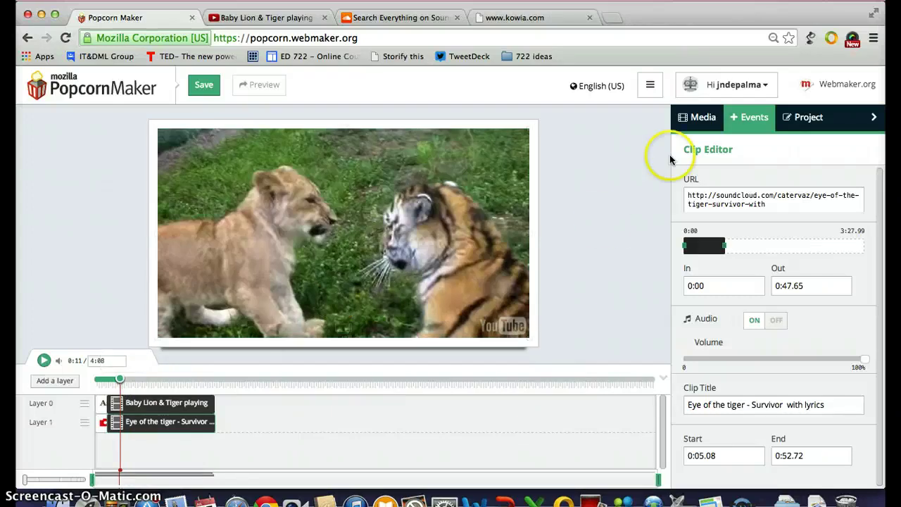
left_click(701, 121)
left_click(747, 117)
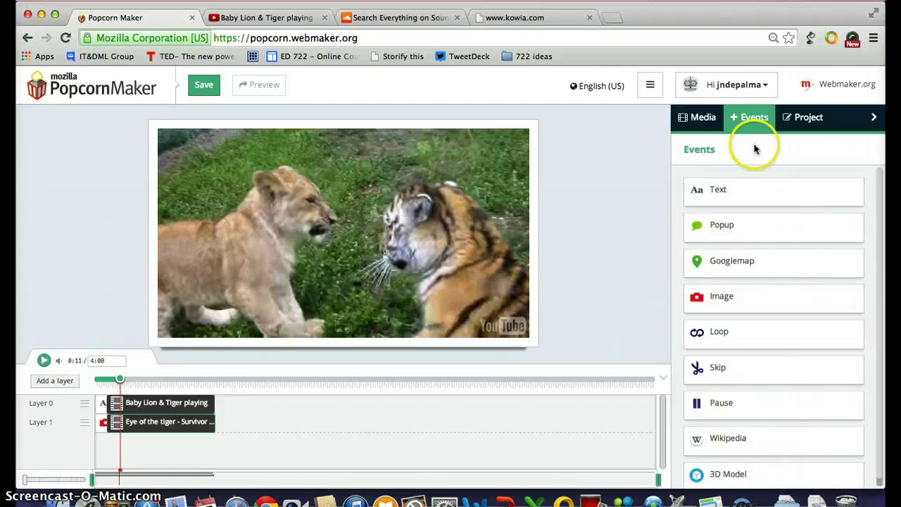
left_click(730, 224)
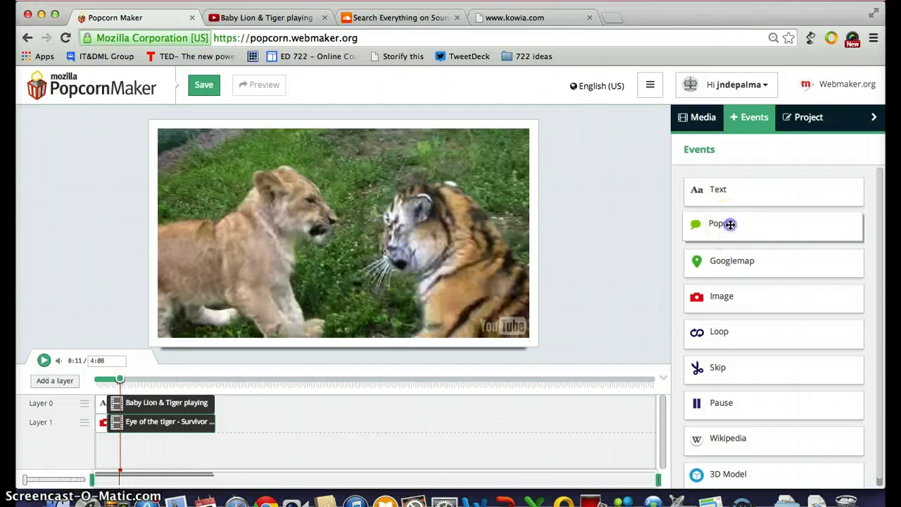
left_click(488, 287)
left_click(357, 261)
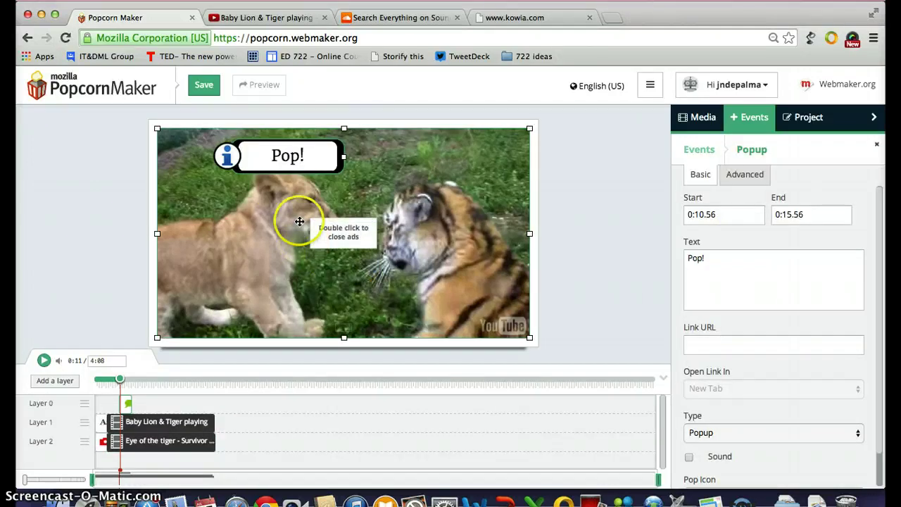
left_click(277, 156)
left_click(287, 156)
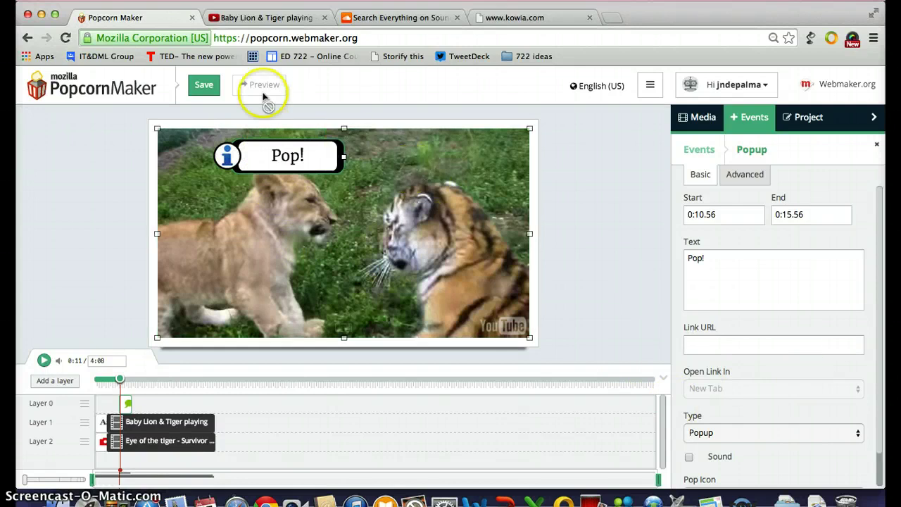
left_click(363, 171)
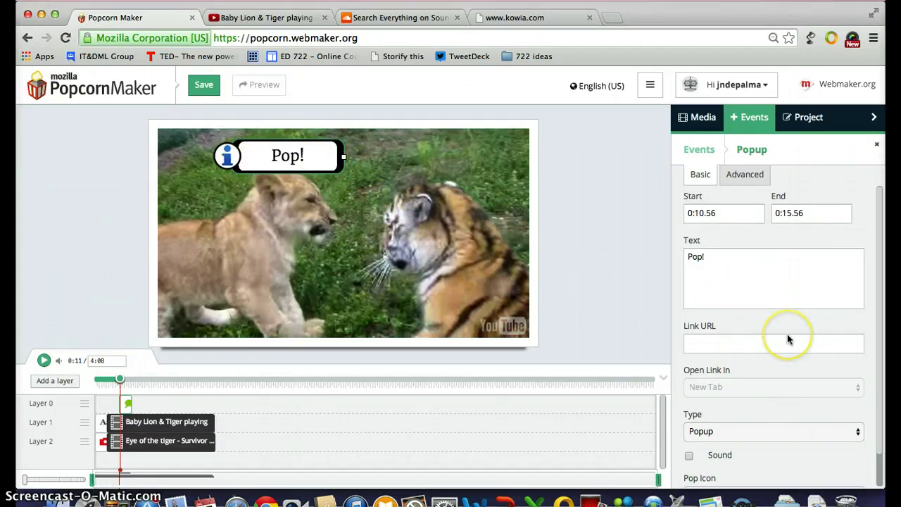
Step: Change the popup's type to Thought Bubble and widen it across the frame above the lion and tiger
scroll(786, 338, "down", 1)
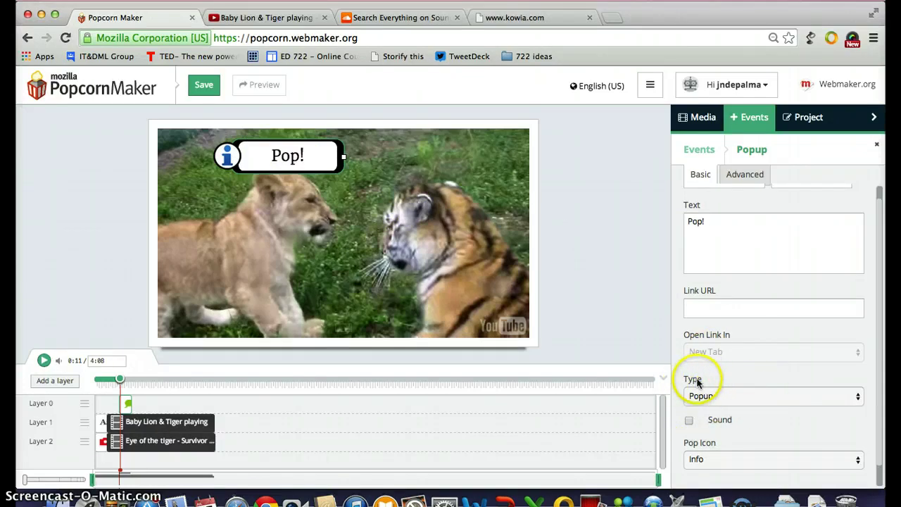
left_click(850, 398)
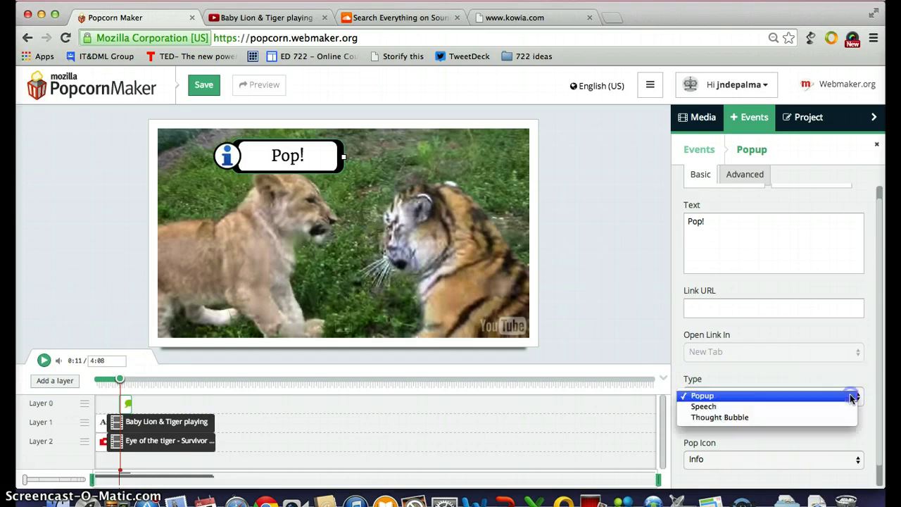
left_click(816, 420)
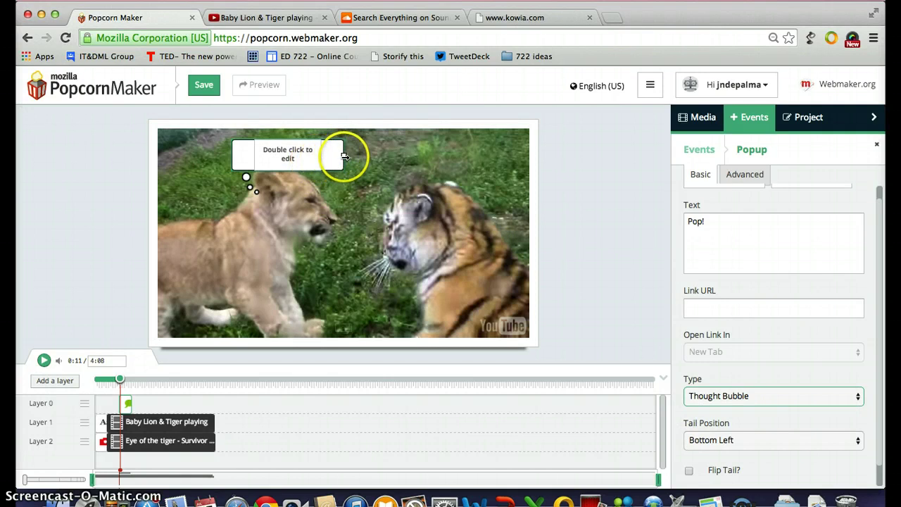
left_click_drag(344, 157, 518, 154)
left_click(490, 155)
mouse_move(302, 155)
left_mouse_down()
mouse_move(261, 150)
mouse_move(316, 150)
mouse_move(299, 150)
left_mouse_up()
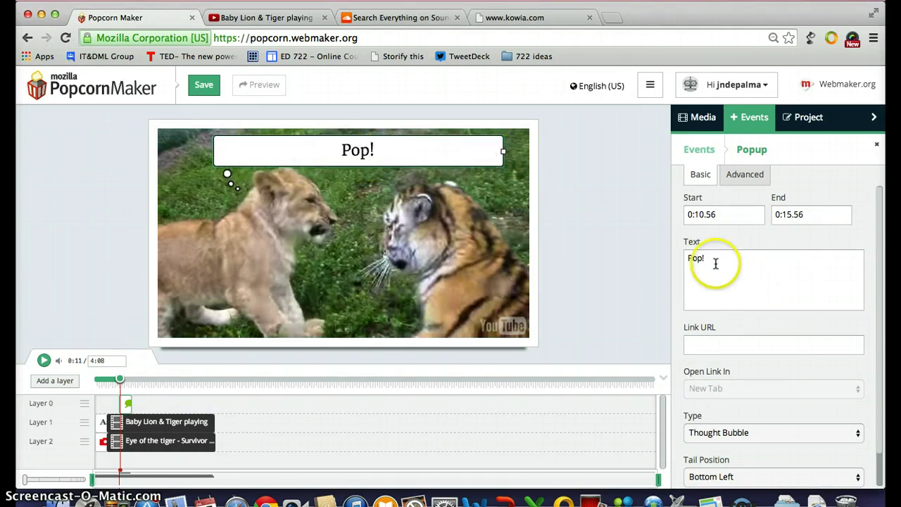
Step: Replace the thought bubble's text with "Does he know that I'm the king of the jungle?"
left_click_drag(713, 261, 676, 252)
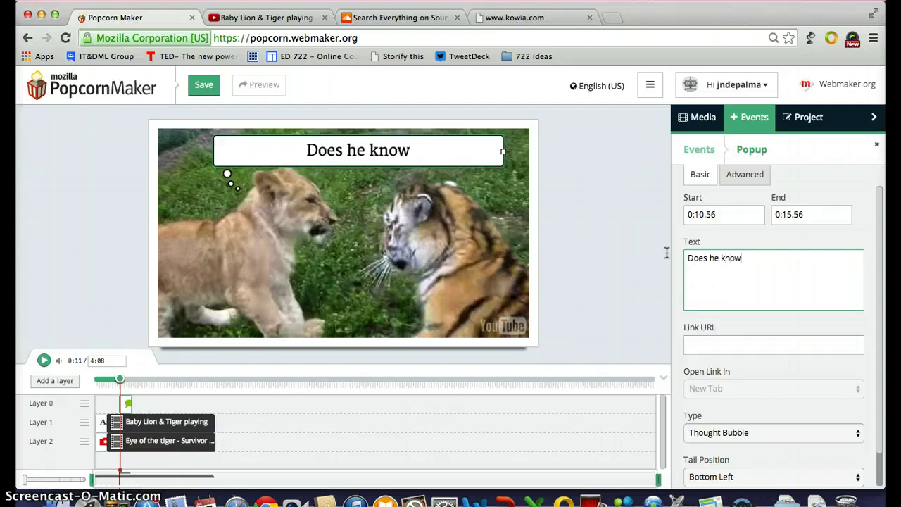
type("that I'm the")
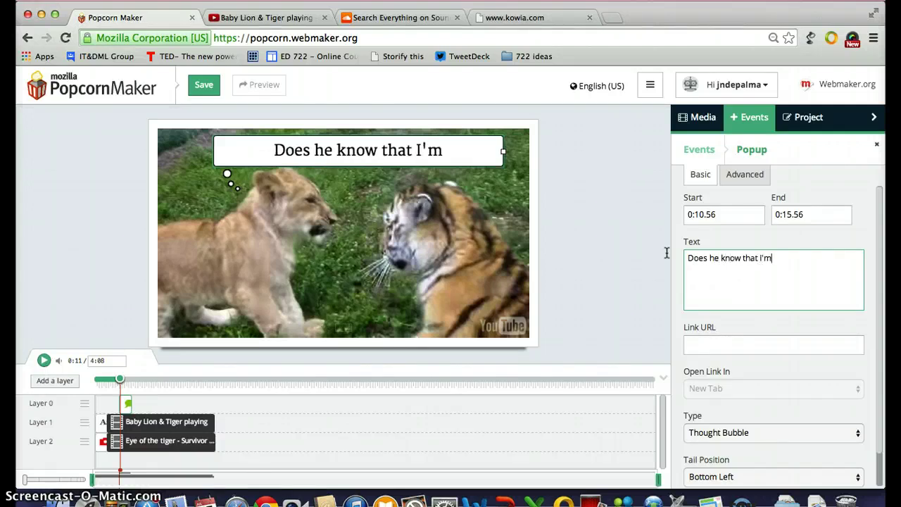
key("BackSpace")
type("he ")
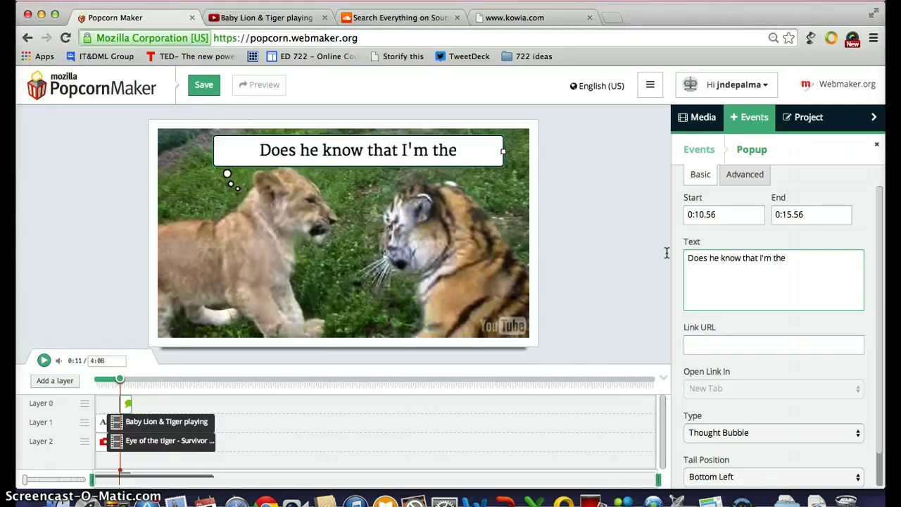
type("king of the jungle?")
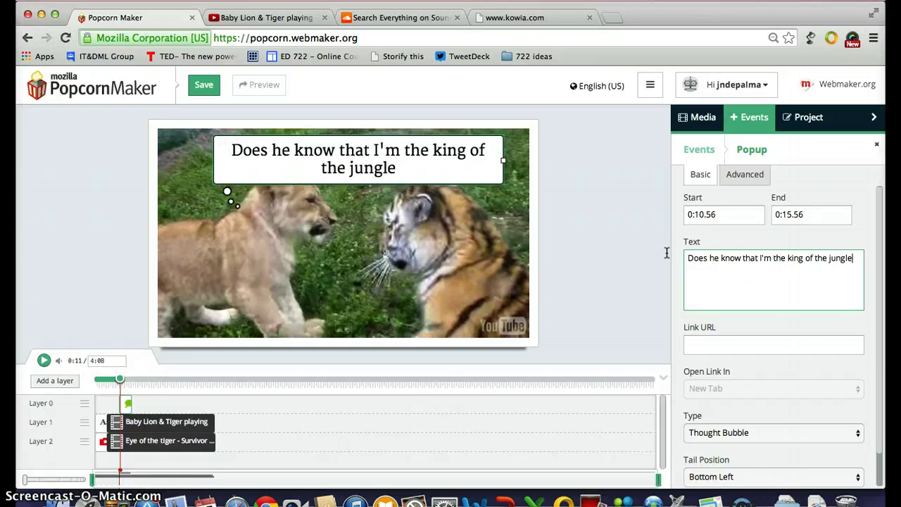
Step: Reposition the thought bubble against the frame's upper edge so its tail points at the lion's head
left_click(227, 161)
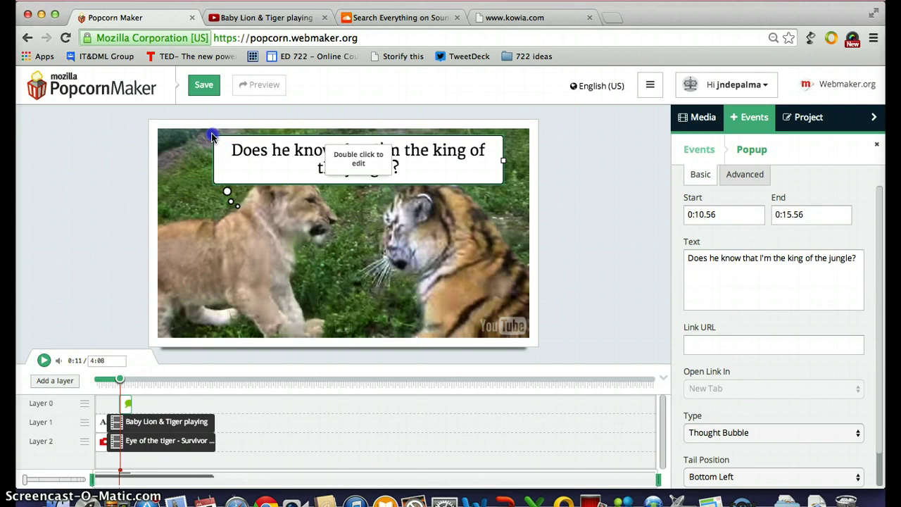
left_click(207, 157)
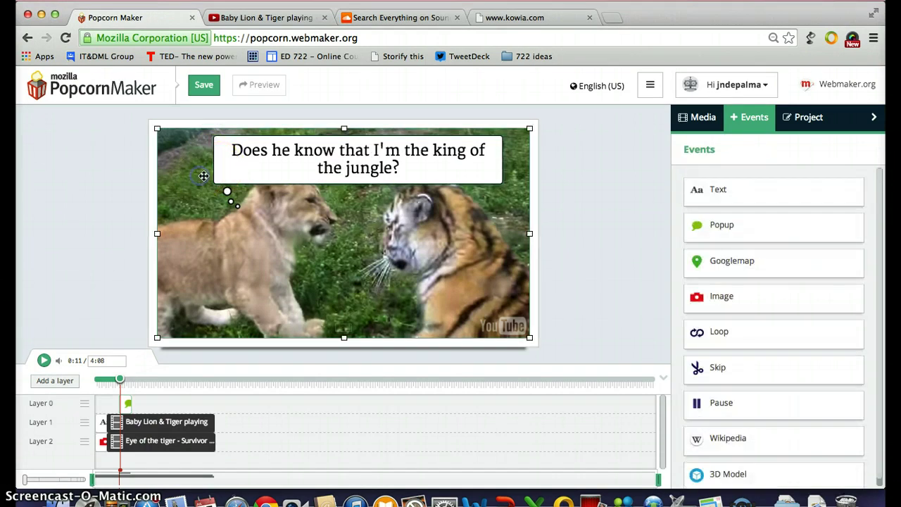
left_click_drag(220, 159, 213, 153)
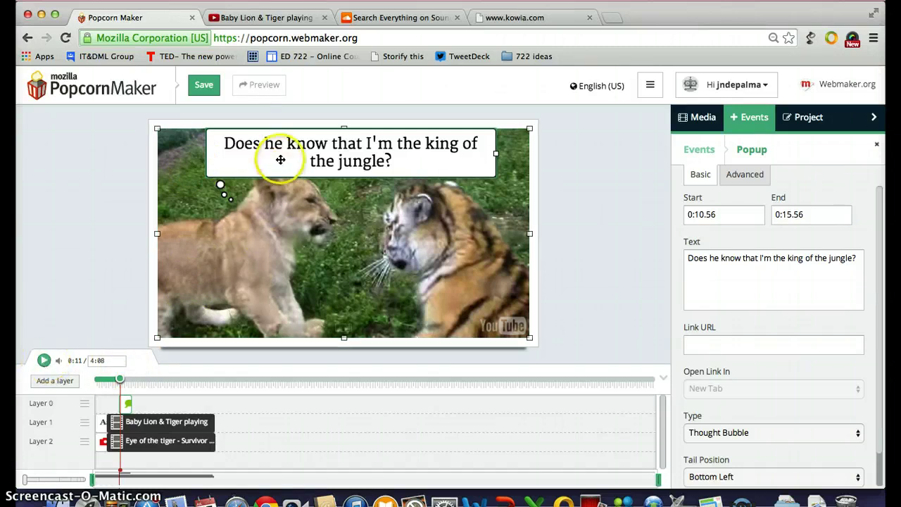
left_click_drag(120, 380, 121, 379)
left_click_drag(241, 164, 267, 160)
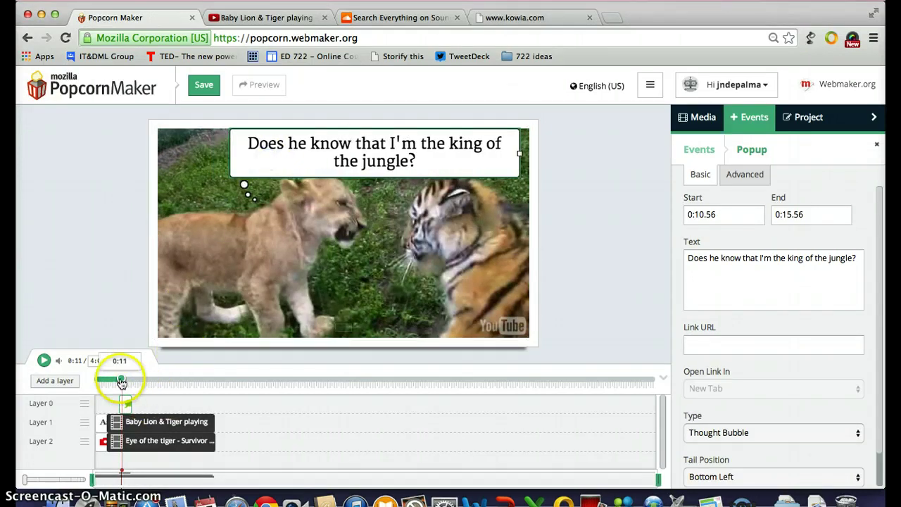
Step: Move the playhead to 0:22 and add a second popup event, starting at 0:21.93
left_click_drag(121, 381, 130, 387)
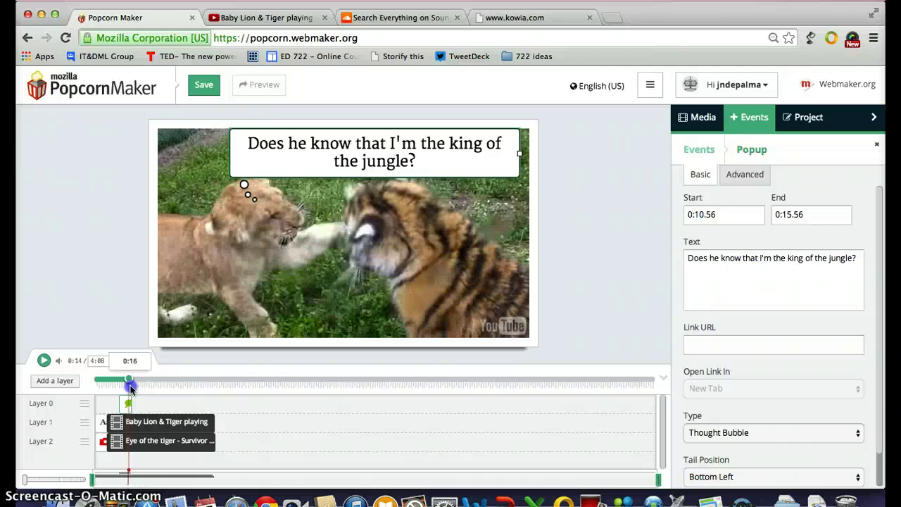
left_click(234, 388)
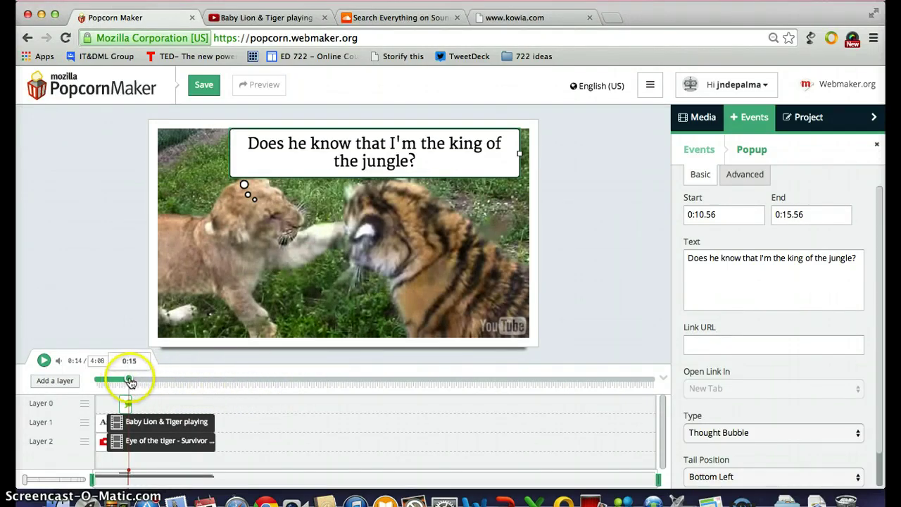
left_click_drag(130, 382, 148, 381)
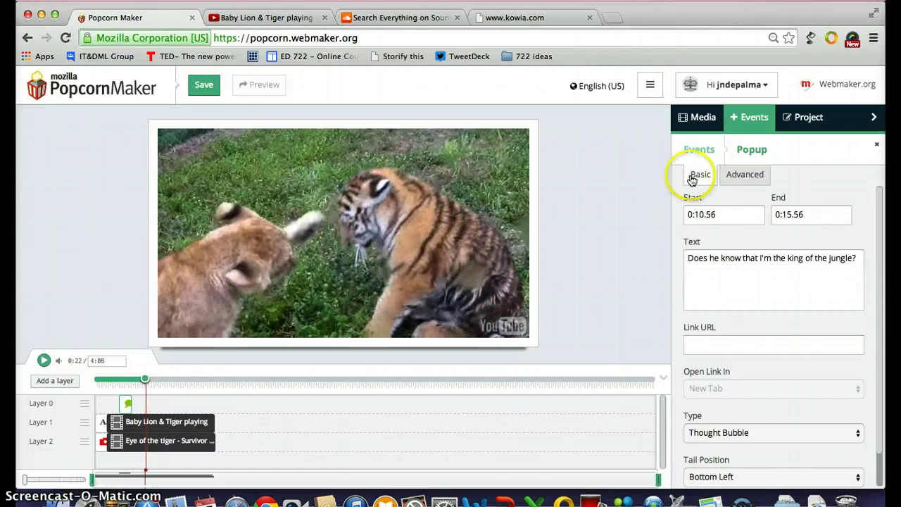
left_click(697, 150)
left_click_drag(769, 234, 767, 233)
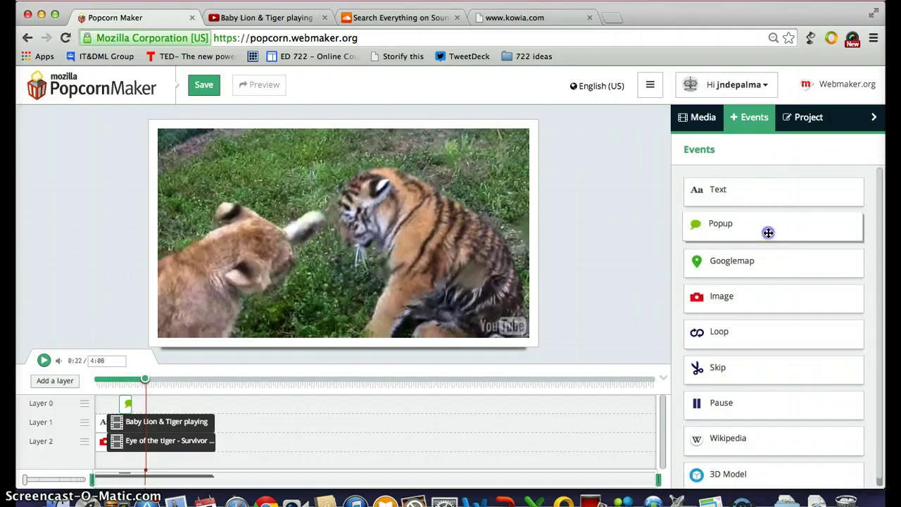
left_click_drag(768, 233, 767, 233)
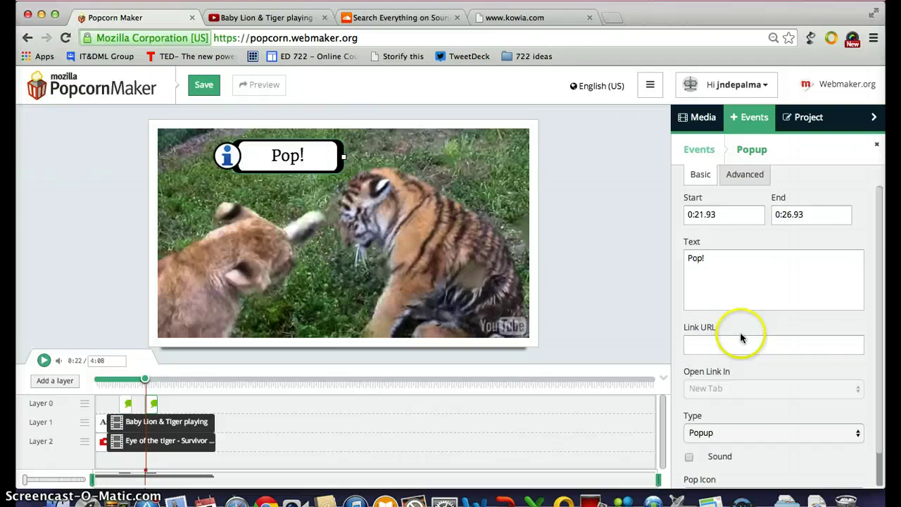
Step: Change the new popup's type to Thought Bubble and move it above the tiger's head at the 0:24 frame
left_click(855, 435)
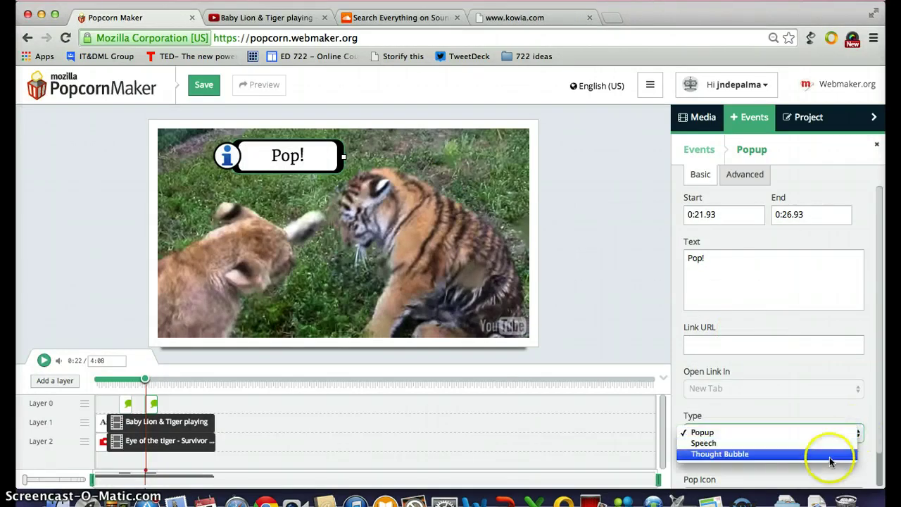
left_click(829, 455)
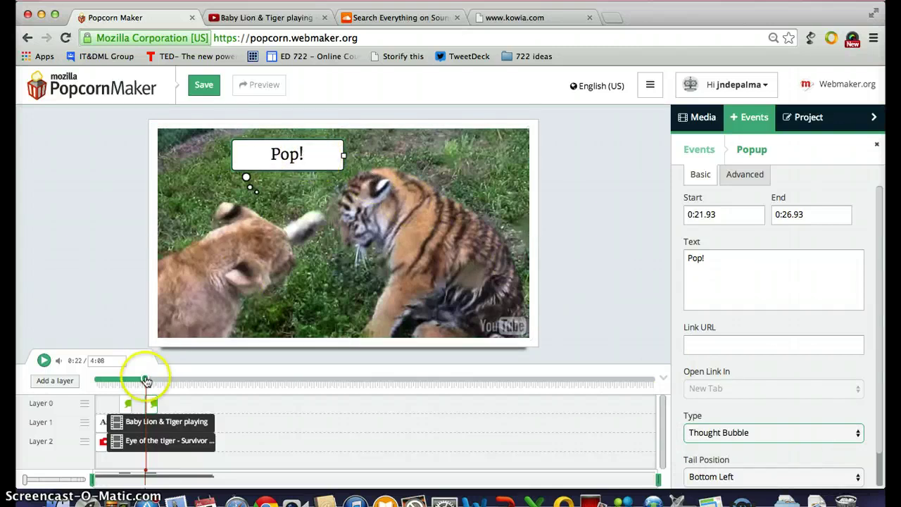
mouse_move(145, 378)
left_mouse_down()
mouse_move(160, 381)
mouse_move(151, 380)
left_mouse_up()
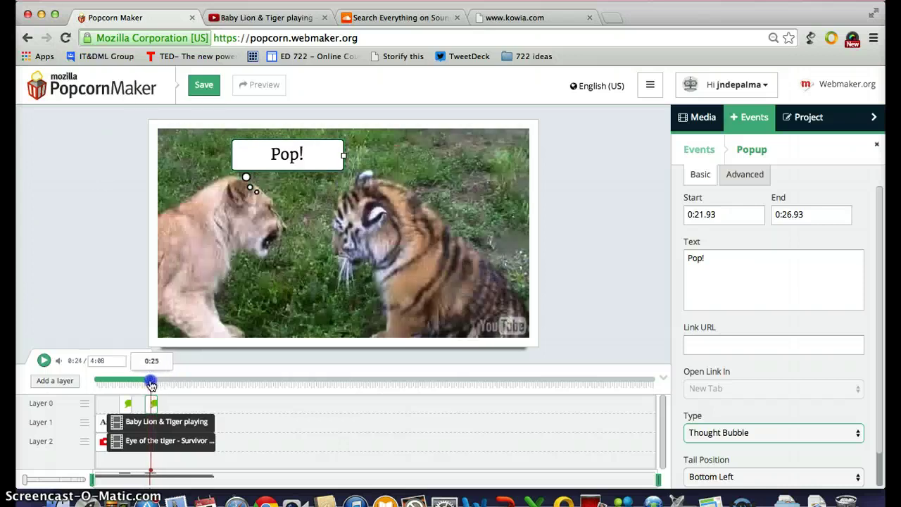
left_click_drag(278, 206, 393, 155)
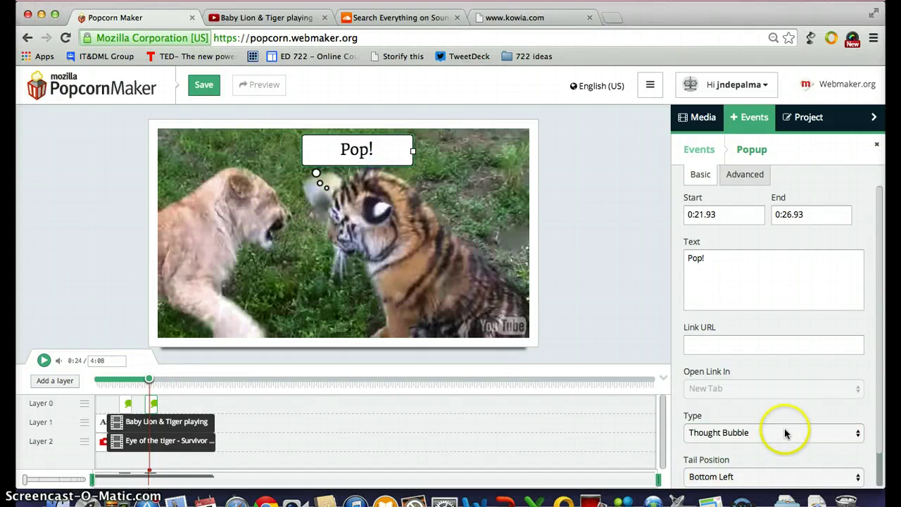
Step: Flip the thought bubble's tail and shift the bubble to the upper-right corner of the video, behind the tiger's head
scroll(778, 422, "down", 1)
scroll(748, 422, "down", 3)
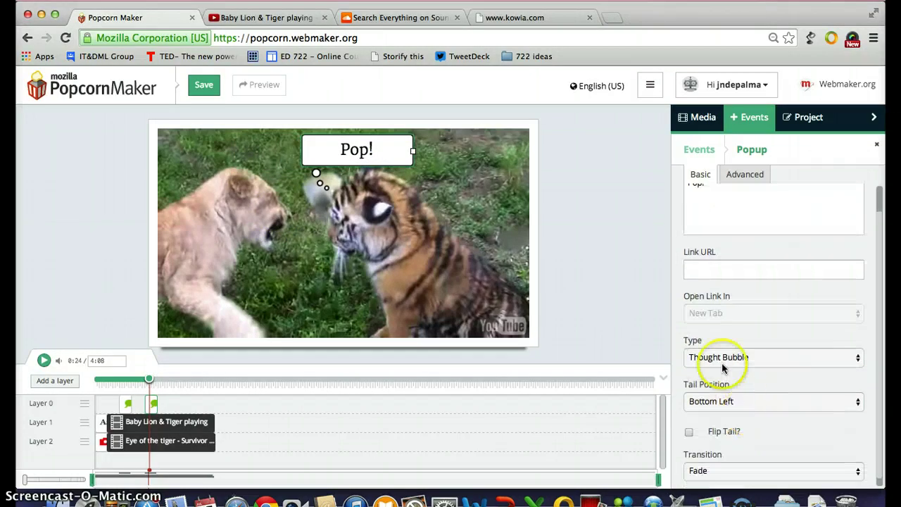
left_click(688, 433)
left_click_drag(390, 157, 489, 147)
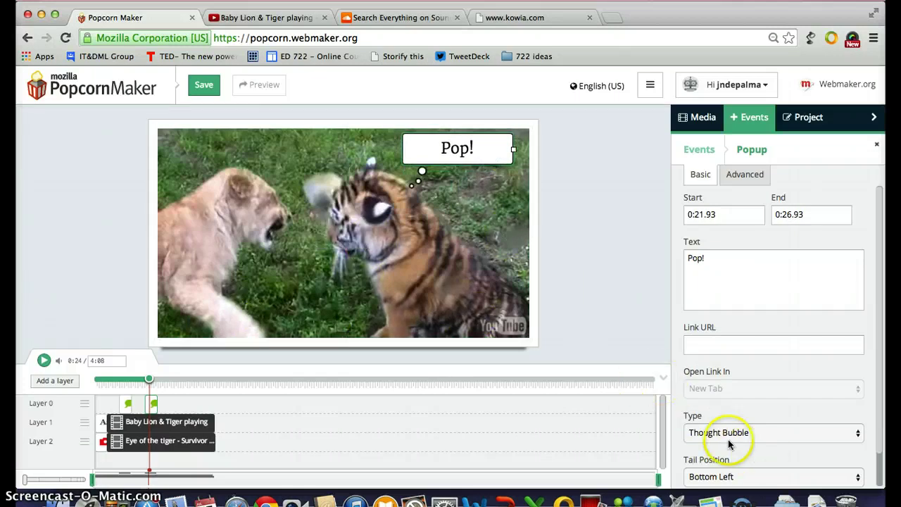
Step: Move the thought bubble over the lion's head and widen it almost to the video frame's right edge
scroll(753, 457, "down", 1)
scroll(782, 456, "down", 1)
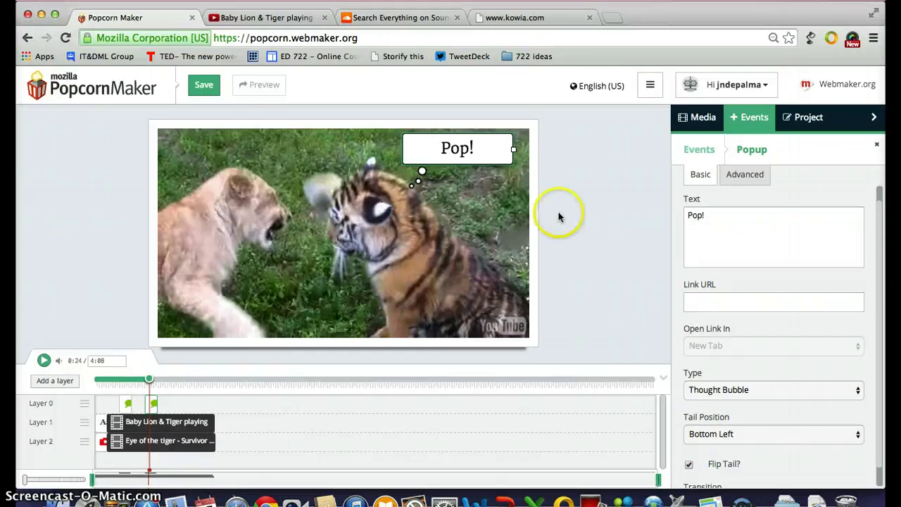
left_click_drag(511, 148, 521, 150)
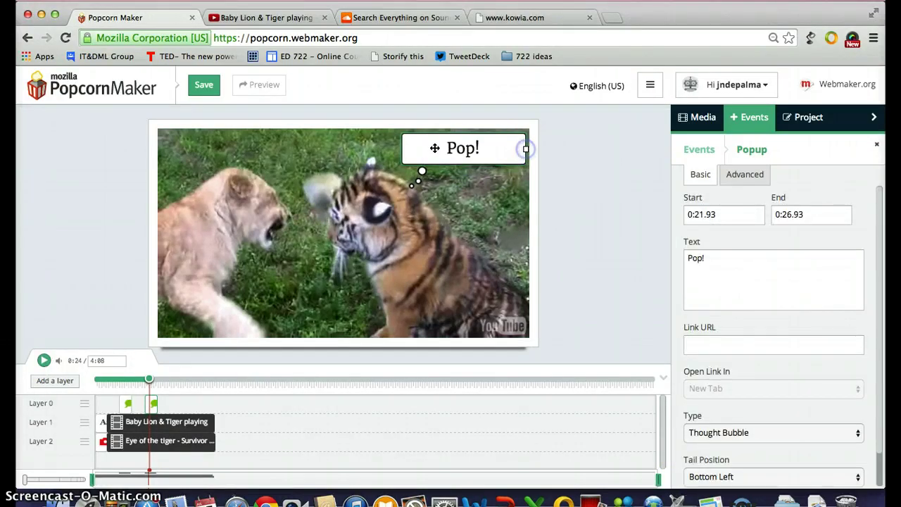
left_click_drag(405, 143, 248, 147)
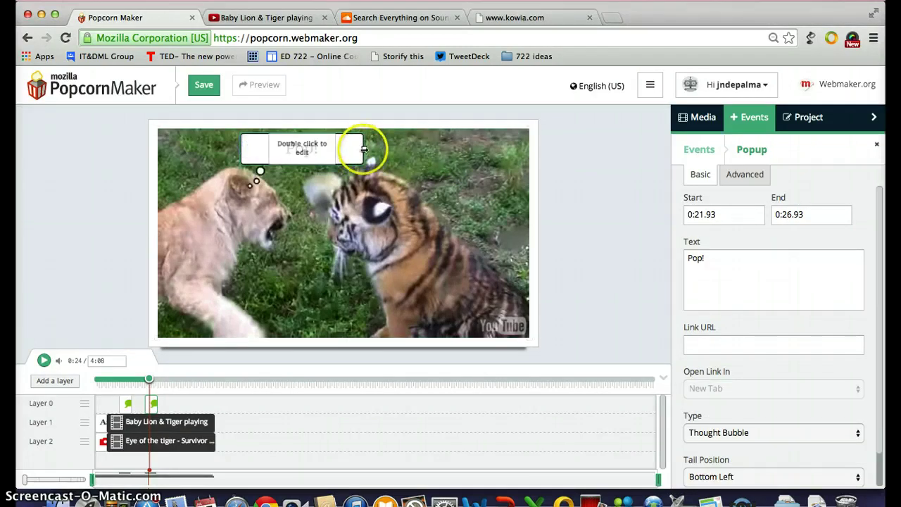
left_click_drag(363, 147, 519, 149)
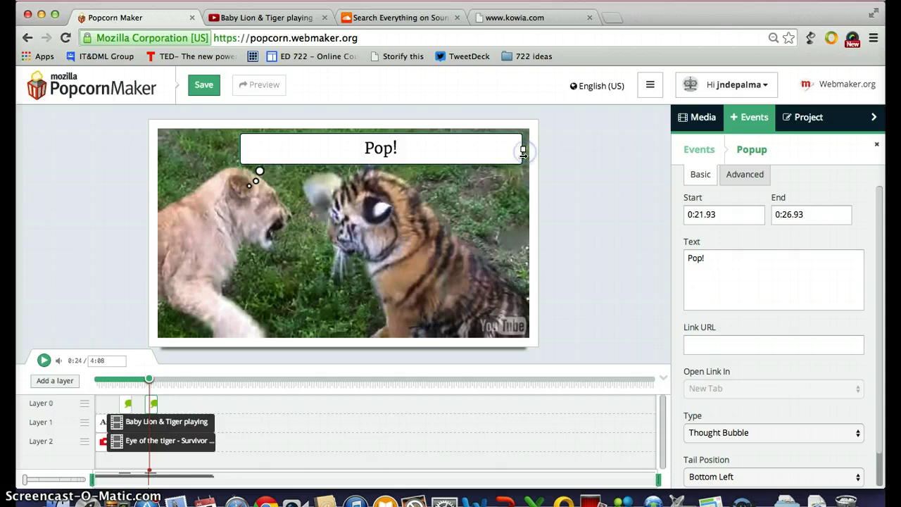
Step: Set the tail position to Bottom Right and shift the bubble left so its tail points at the tiger
scroll(749, 423, "down", 1)
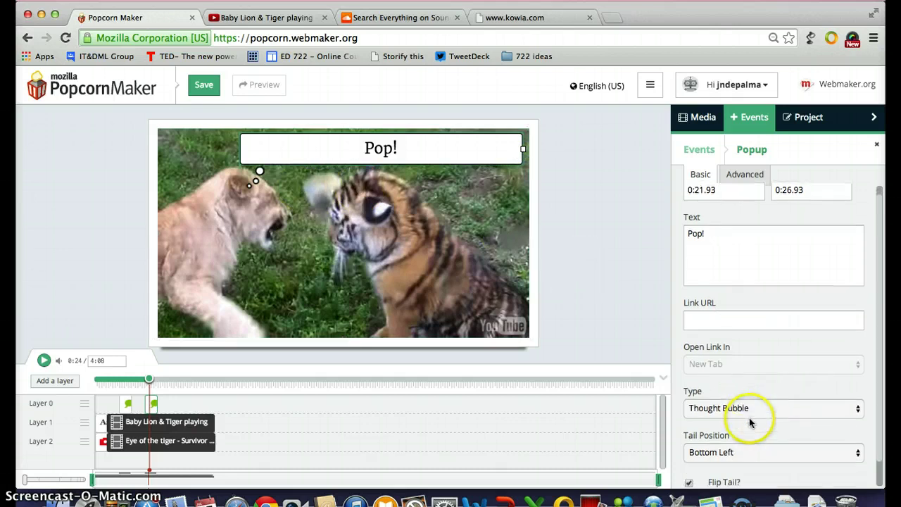
left_click(839, 457)
left_click(838, 463)
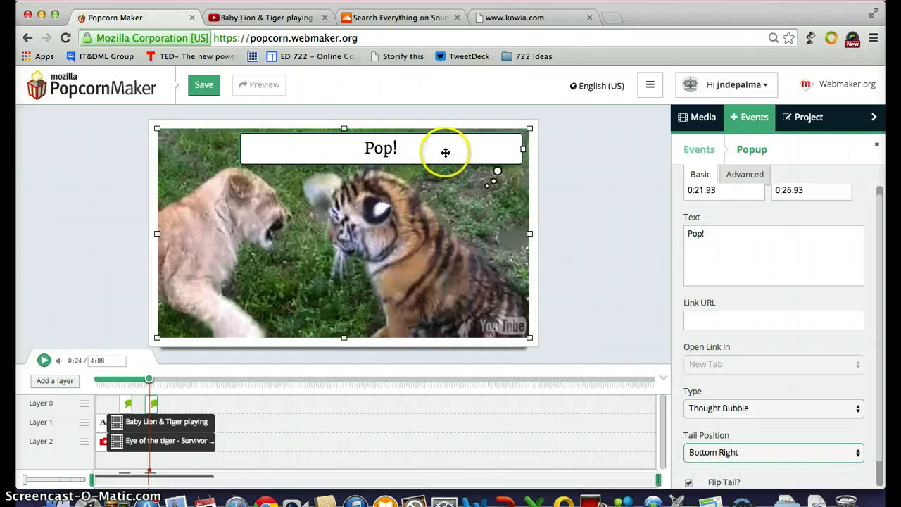
left_click_drag(444, 150, 378, 152)
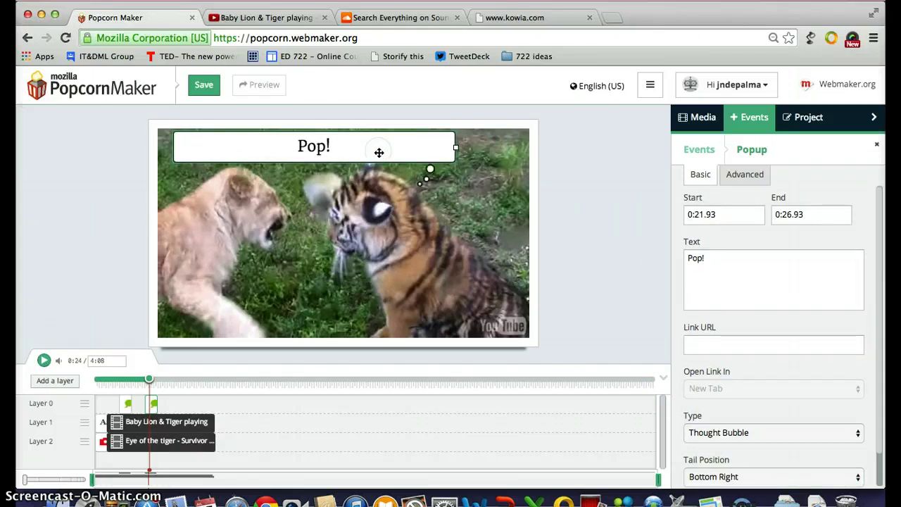
Step: Check the frames around 0:25 and shorten the second popup event on Layer 0 to end at 0:25.72
left_click(152, 384)
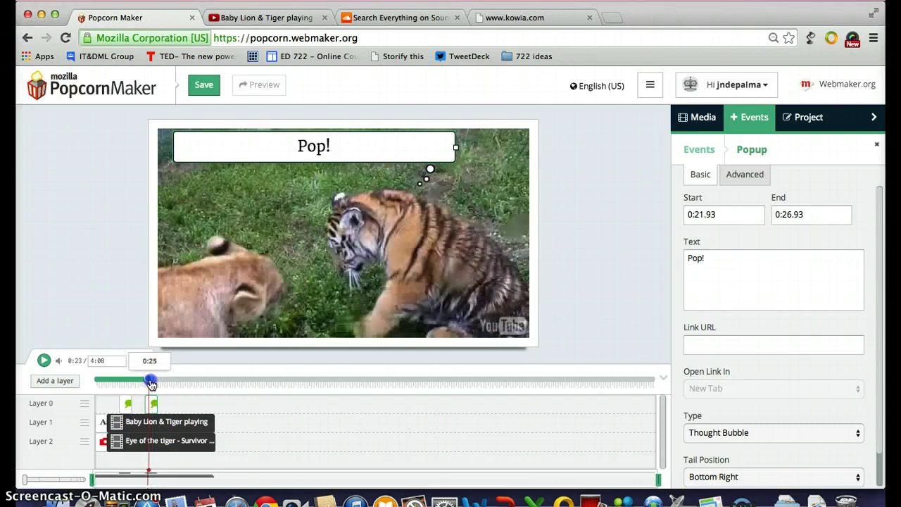
left_click_drag(151, 383, 155, 383)
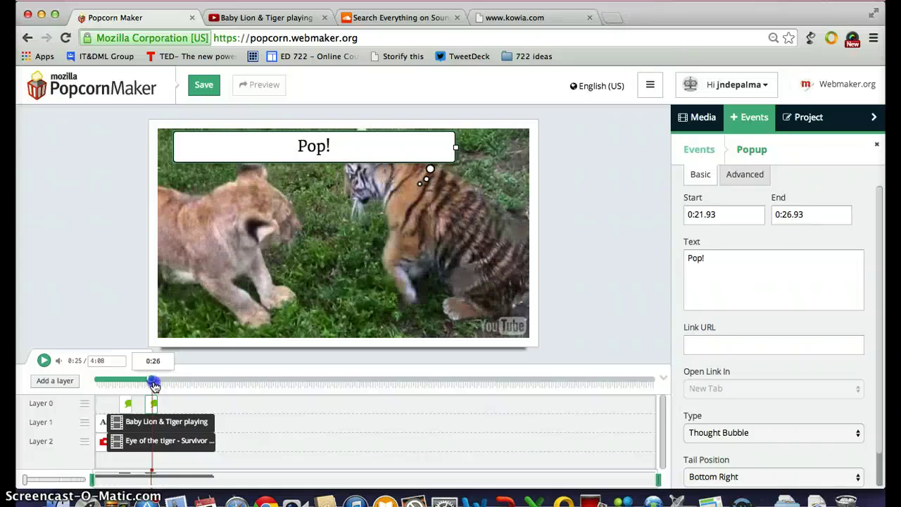
left_click_drag(154, 384, 154, 386)
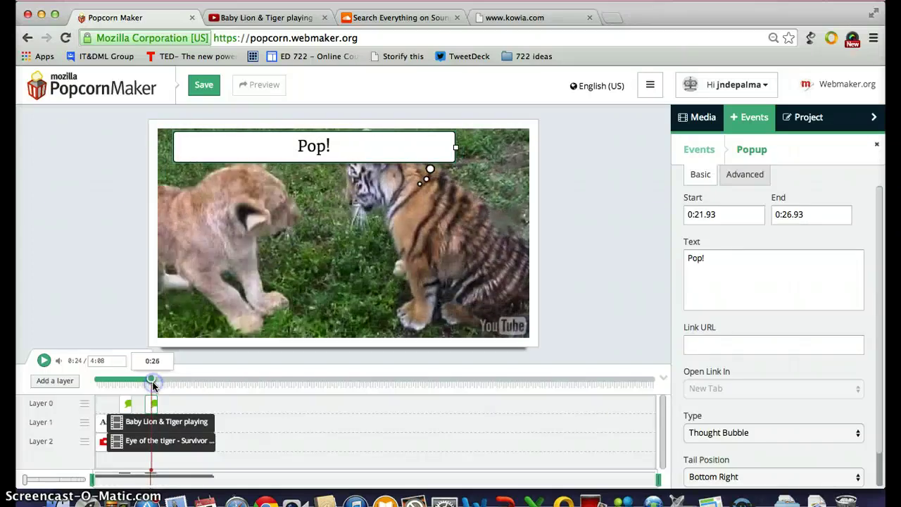
left_click(157, 399)
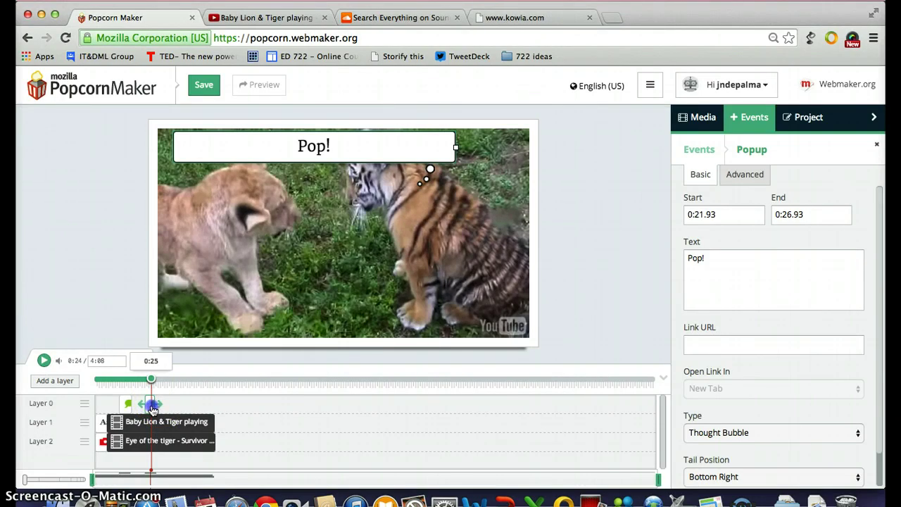
Step: Replace the second thought bubble's text with "Does he know this song is named after me?"
left_click(719, 256)
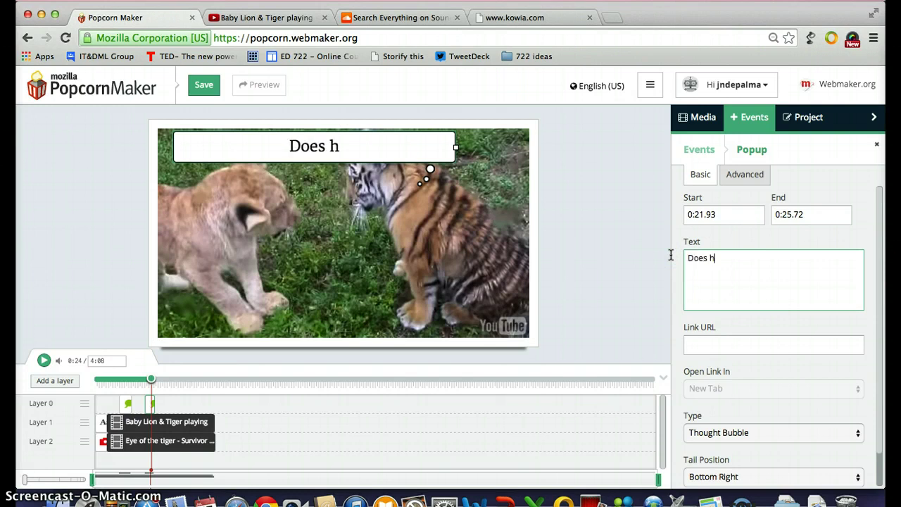
type("this so")
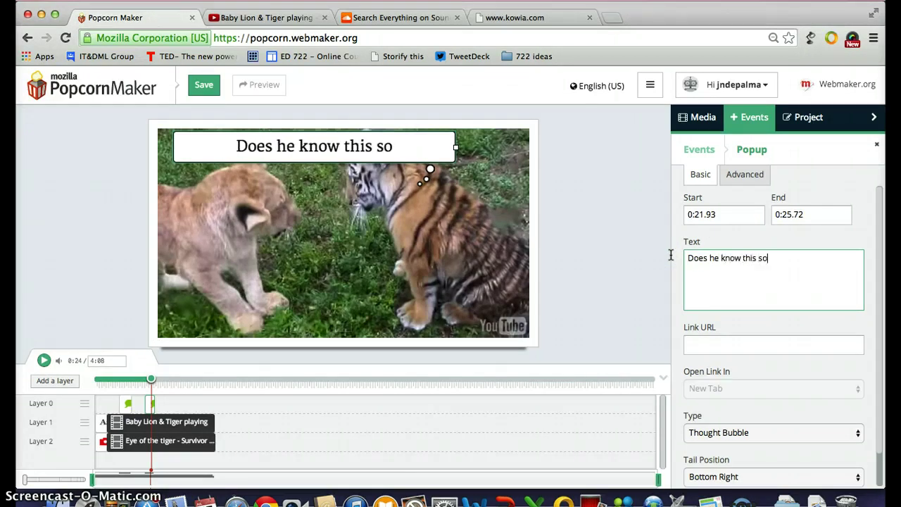
type("ng is named ")
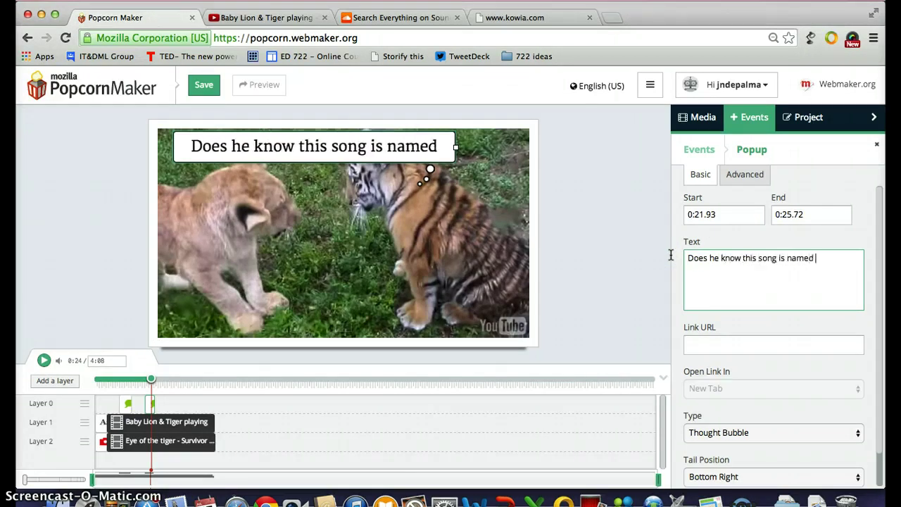
type("after me?")
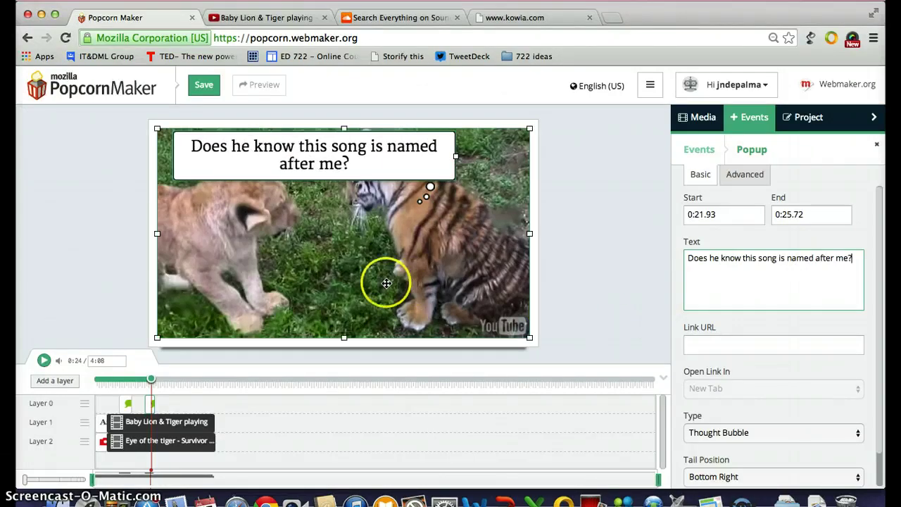
Step: Widen the second thought bubble until its text fits on a single line
left_click(407, 146)
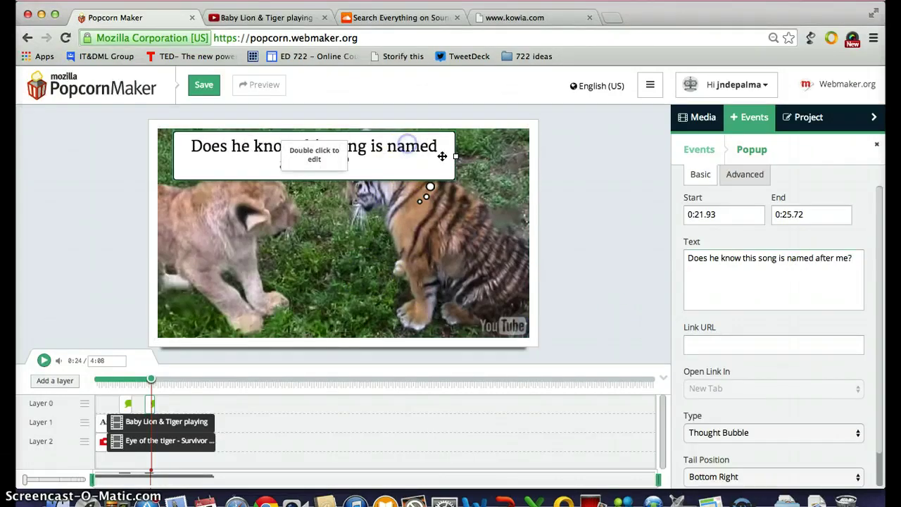
left_click(457, 156)
left_click_drag(458, 155, 509, 156)
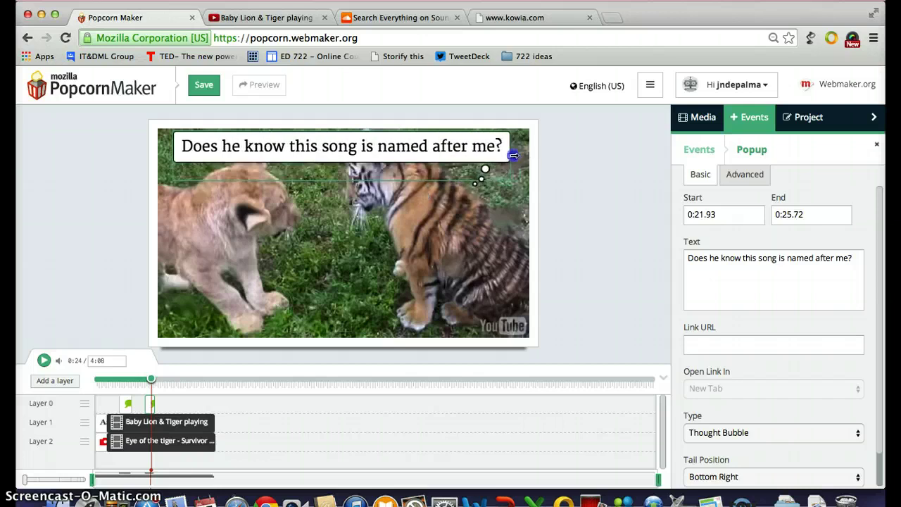
left_click(369, 220)
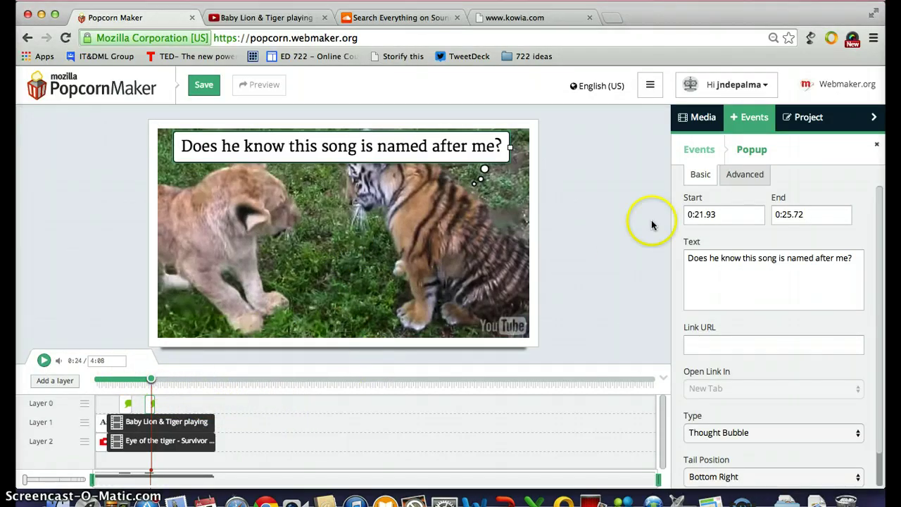
Step: Add a third popup event starting at 0:40.88, where the lion cub sits beside the tiger lying on its back, and check the surrounding frames
left_click(692, 120)
left_click(755, 119)
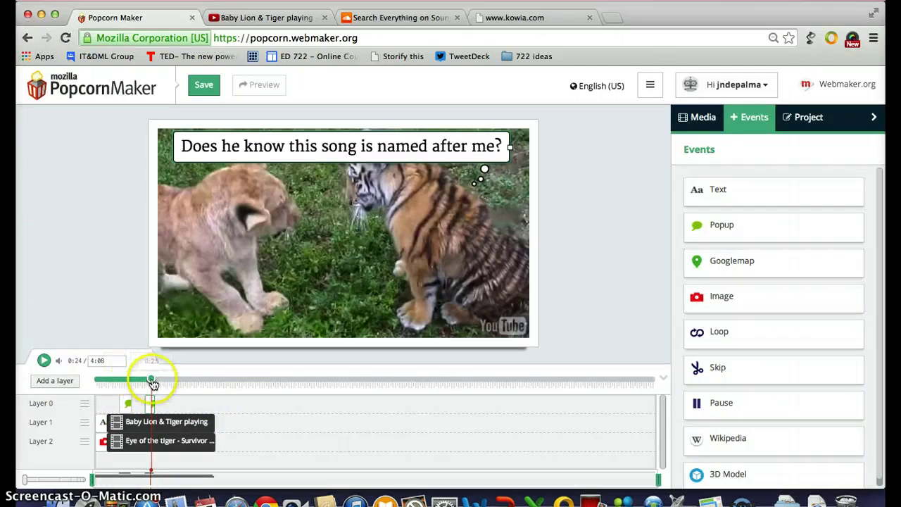
left_click_drag(152, 383, 171, 384)
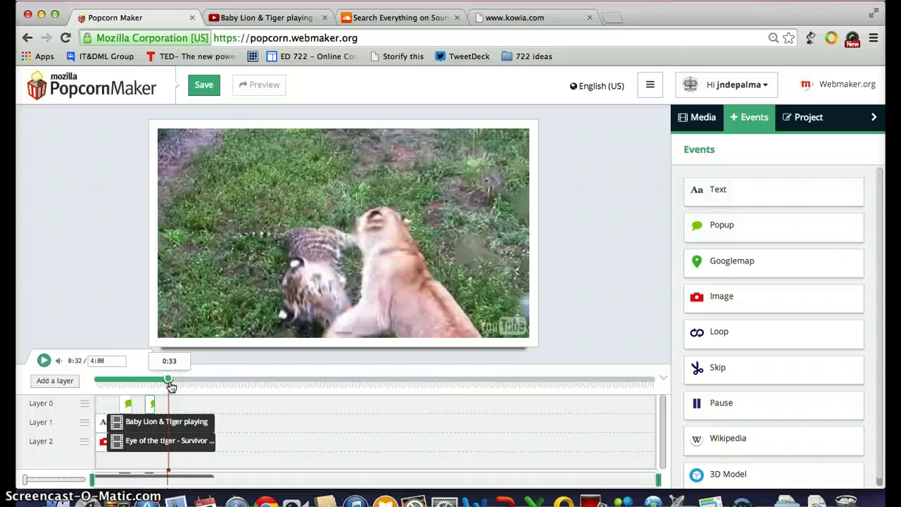
left_click_drag(170, 385, 191, 384)
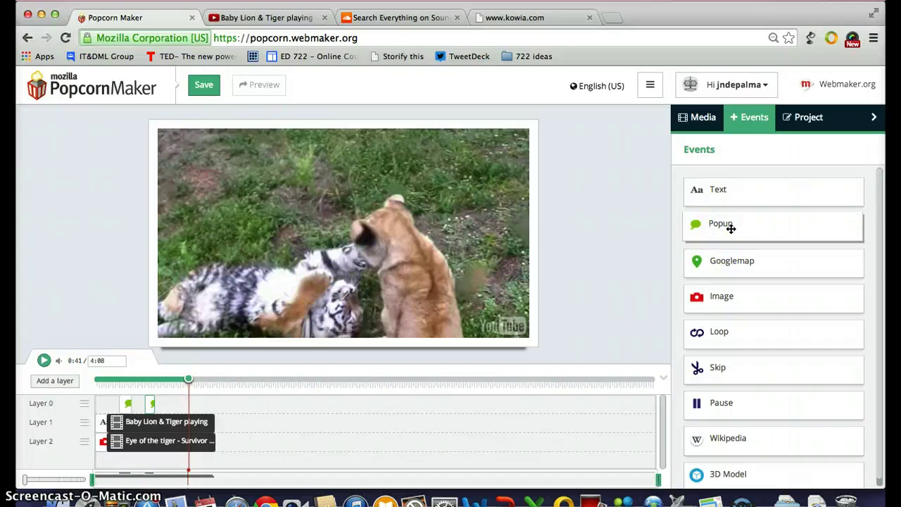
left_click_drag(730, 228, 378, 177)
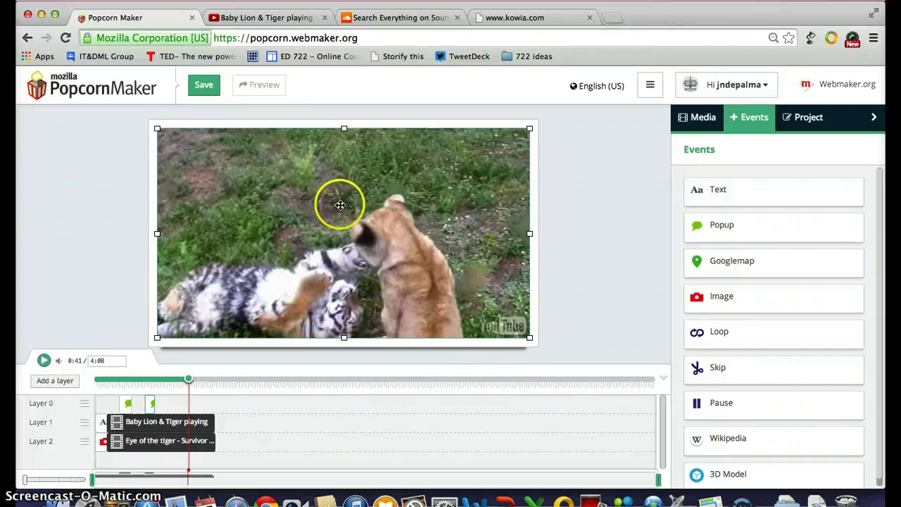
left_click(724, 199)
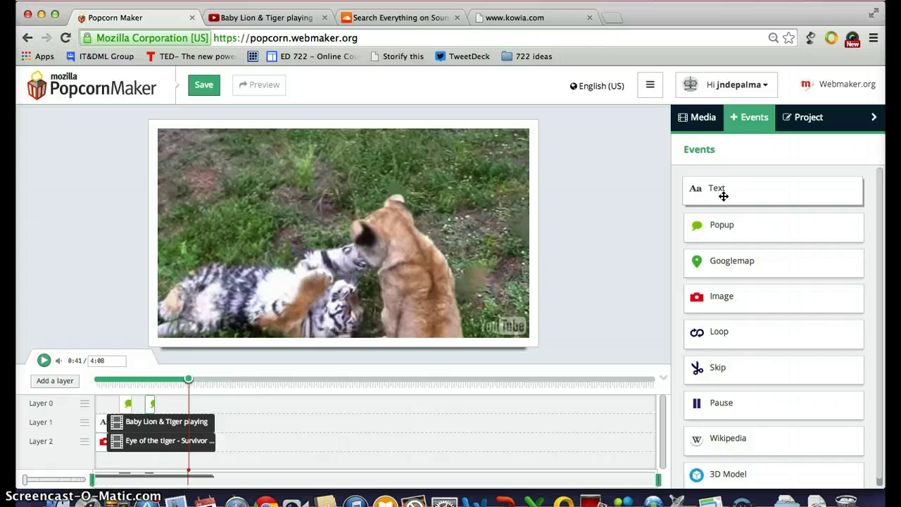
left_click_drag(723, 196, 730, 232)
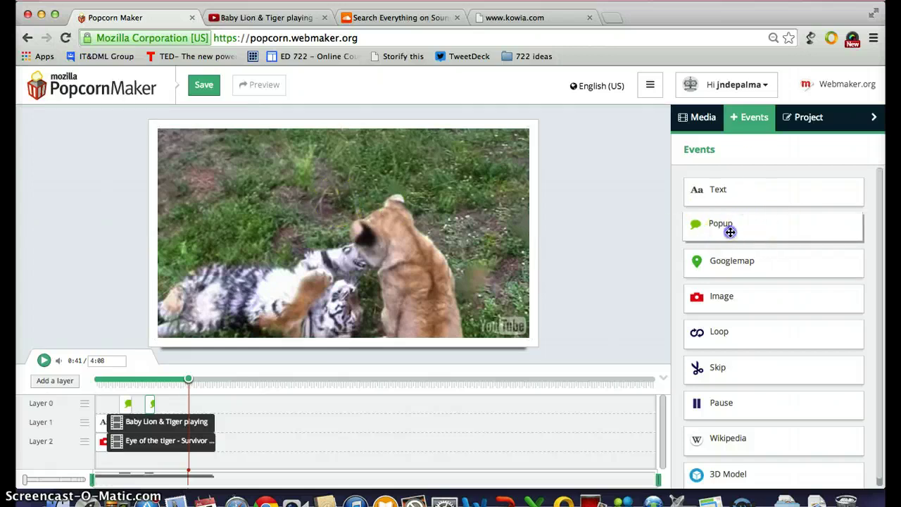
left_click(730, 232)
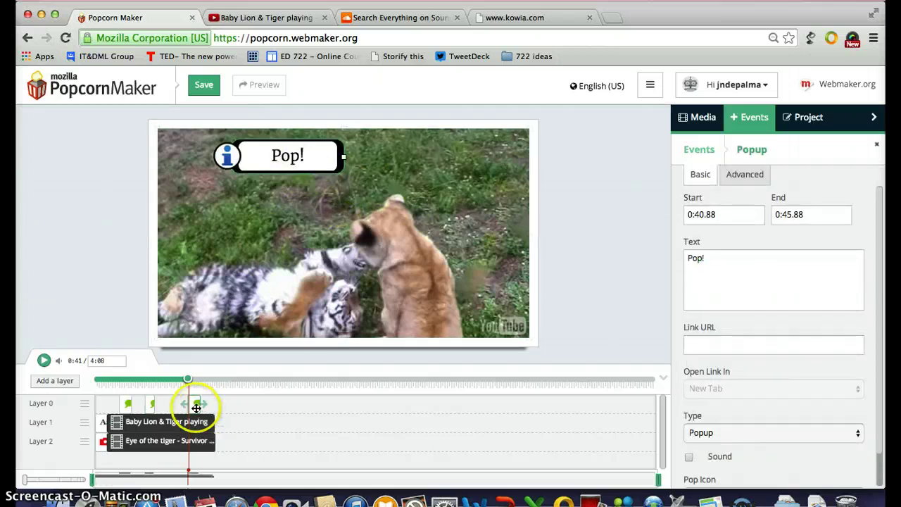
mouse_move(187, 378)
left_mouse_down()
mouse_move(201, 380)
mouse_move(185, 380)
left_mouse_up()
left_click(234, 309)
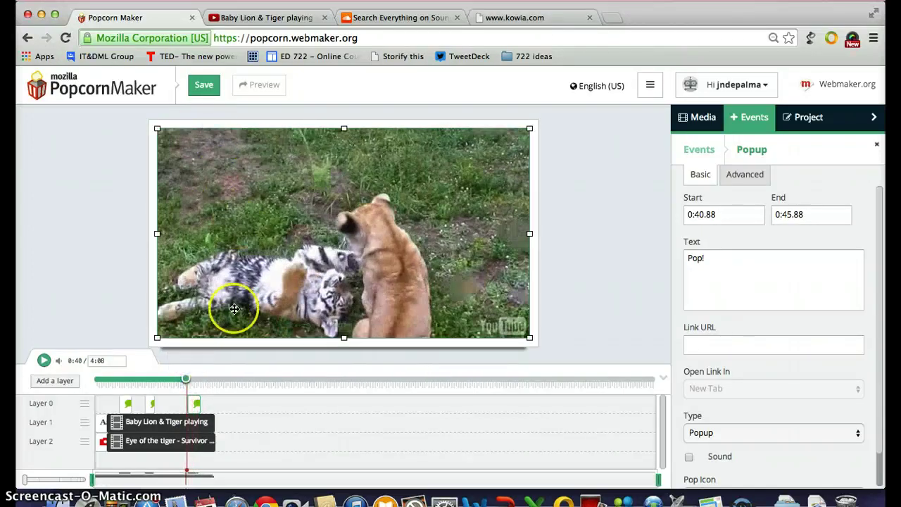
left_click(189, 382)
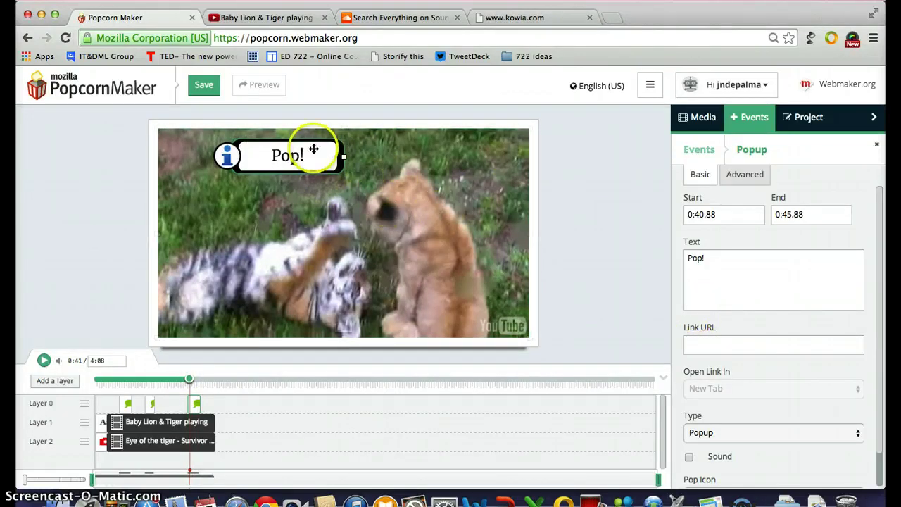
Step: Change the third popup's type to Speech and set its tail position to Bottom Right
left_click(789, 439)
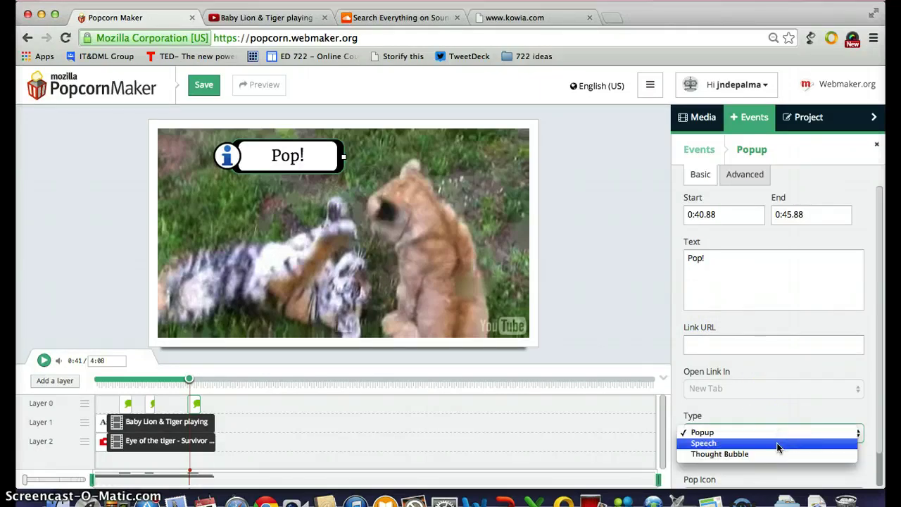
left_click(777, 443)
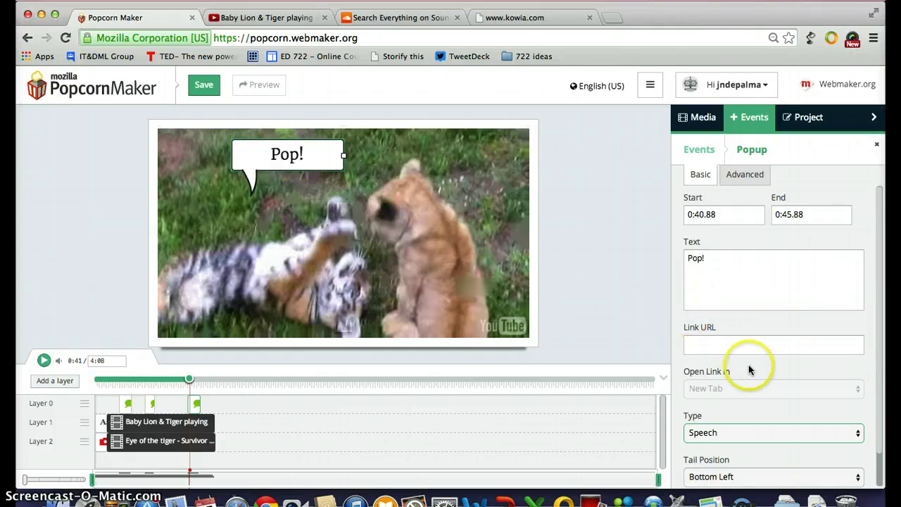
scroll(750, 370, "down", 1)
left_click(841, 465)
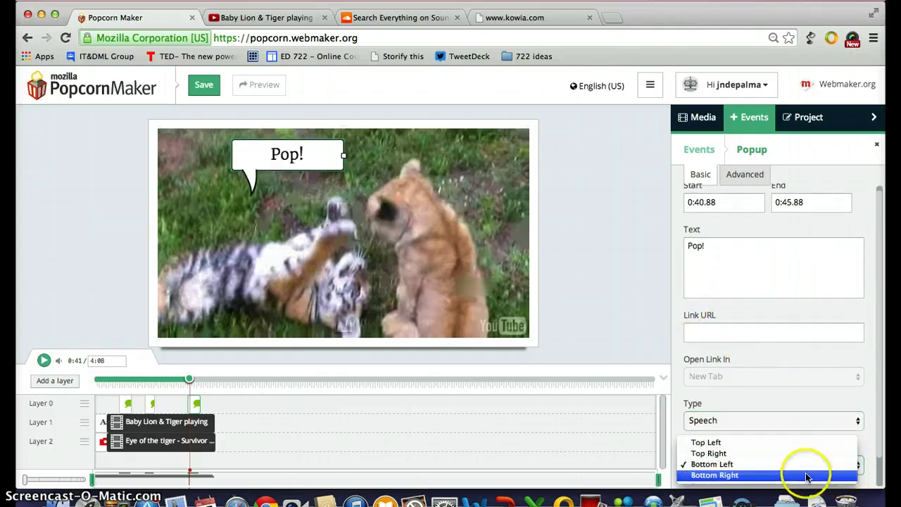
left_click(802, 475)
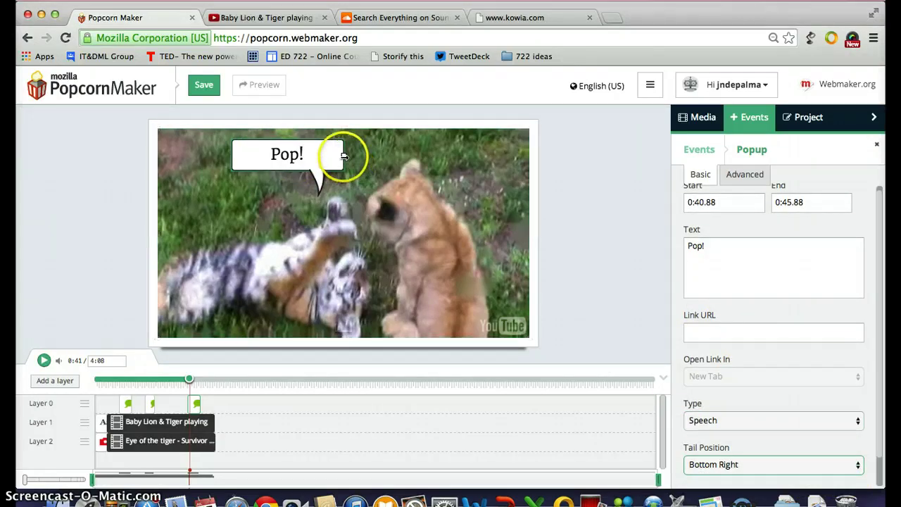
Step: Widen the speech bubble across most of the video and move it up so its tail points at the lion
left_click_drag(343, 156, 525, 161)
left_click_drag(316, 155, 249, 145)
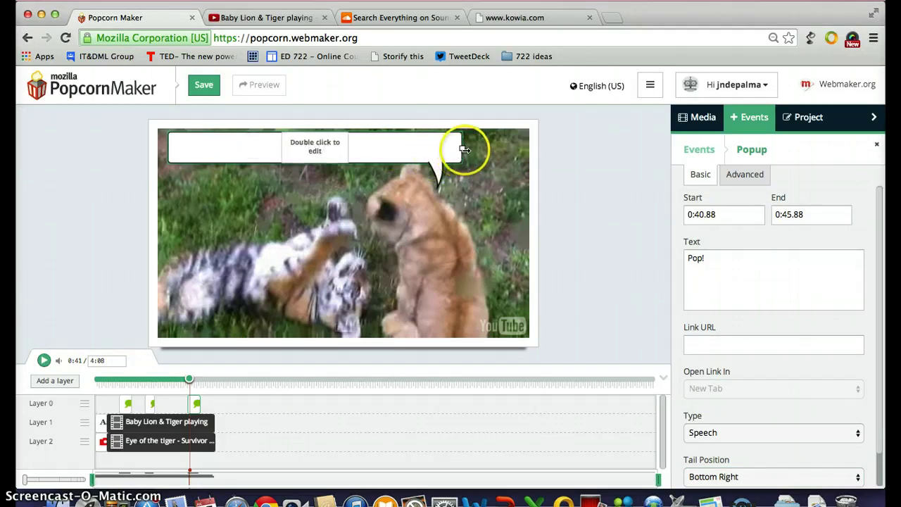
left_click_drag(465, 149, 485, 147)
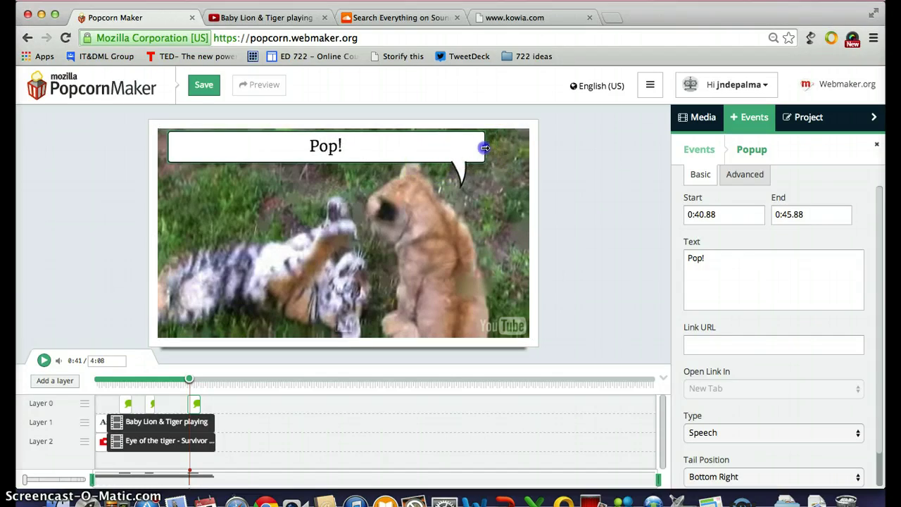
Step: Replace the speech bubble's text with "Check out our web page here!"
left_click(696, 254)
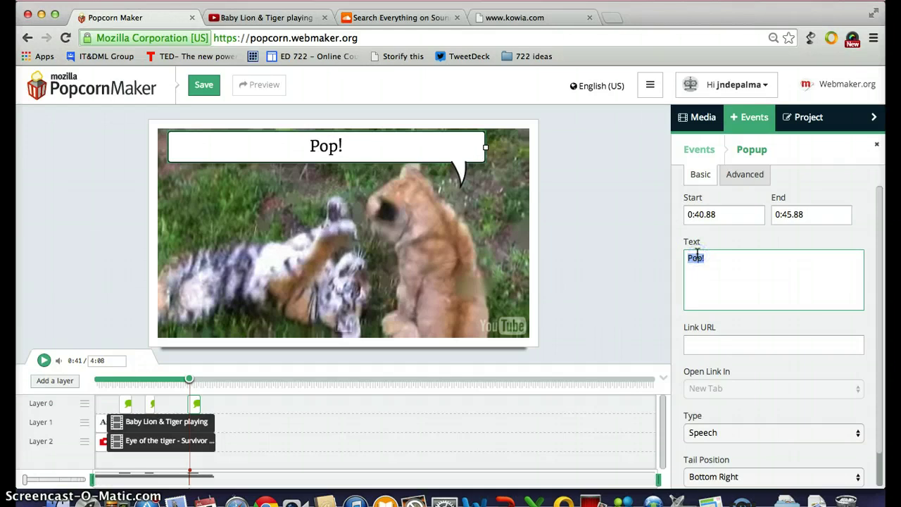
type("See")
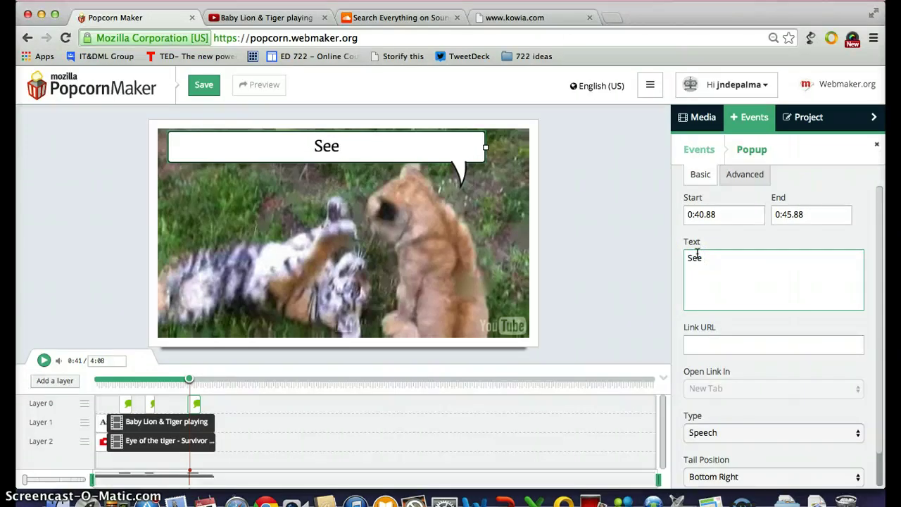
key("BackSpace")
key("BackSpace")
type("Co")
key("BackSpace")
type("heck")
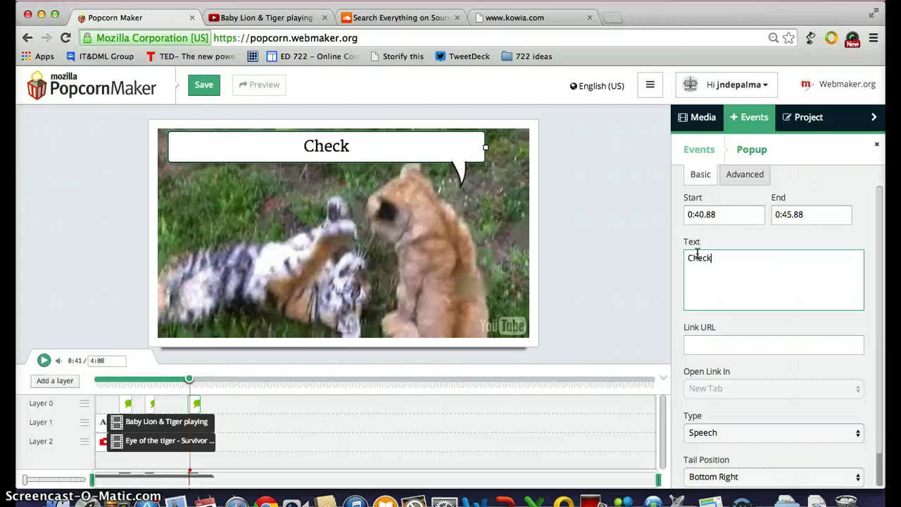
type(" out our ")
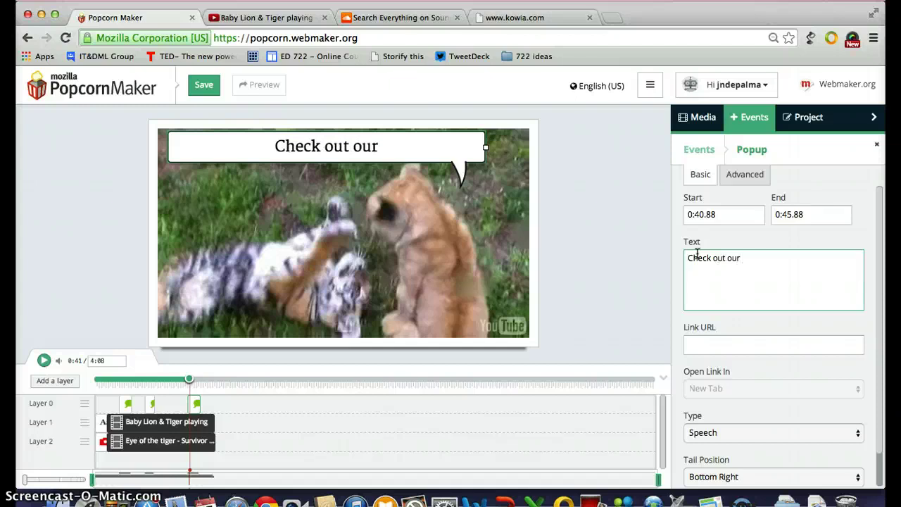
type("web ")
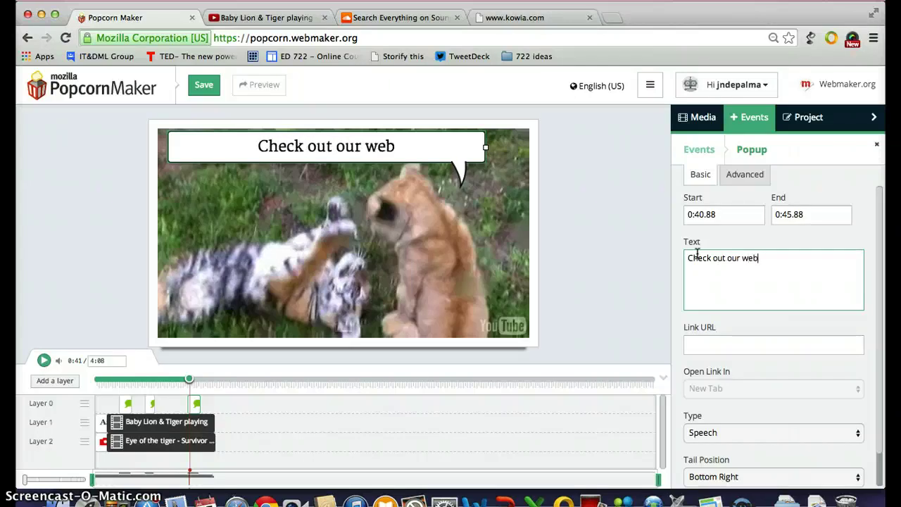
type("page here!")
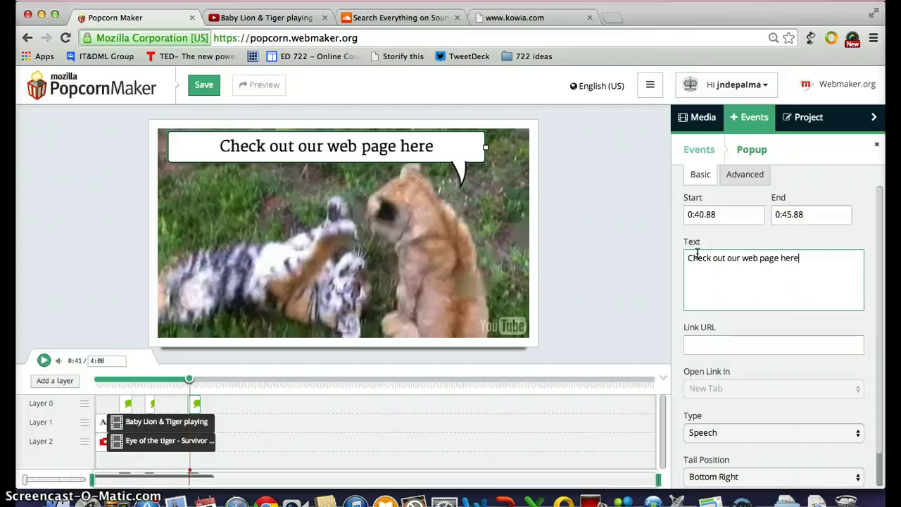
left_click(728, 344)
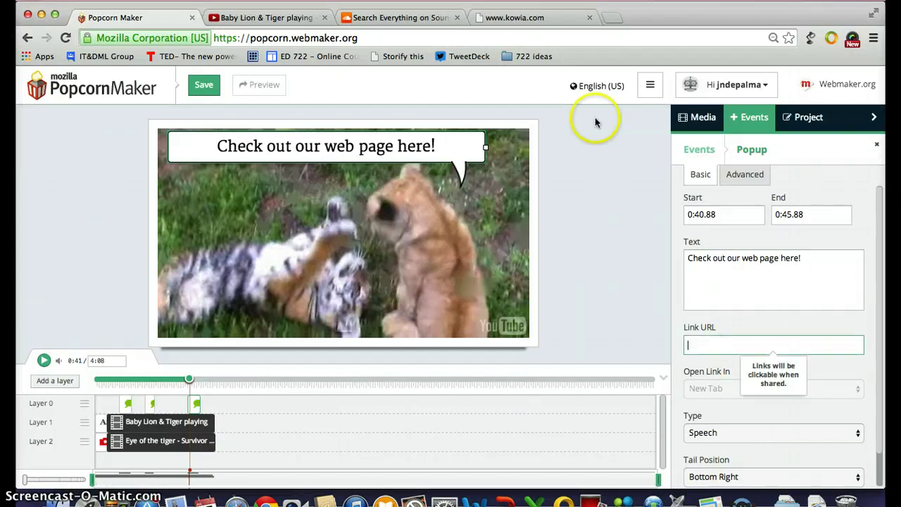
left_click(528, 20)
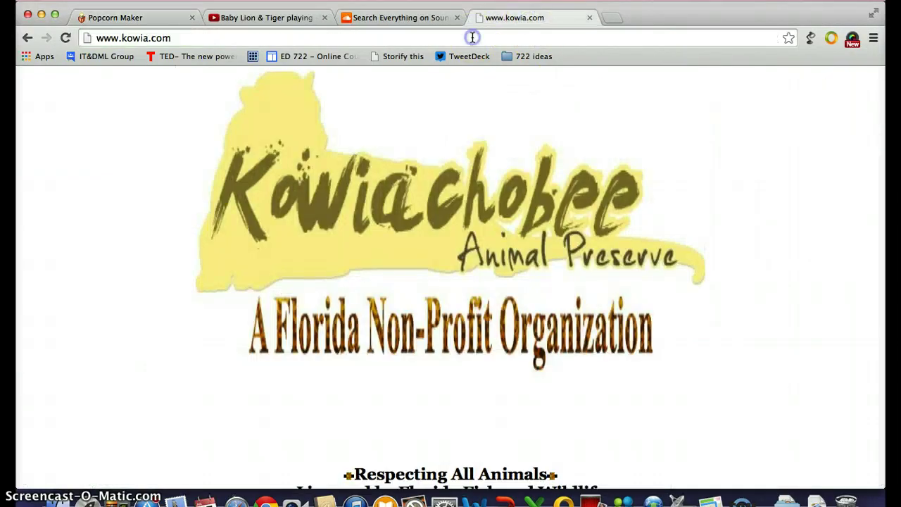
left_click(472, 37)
key("super+c")
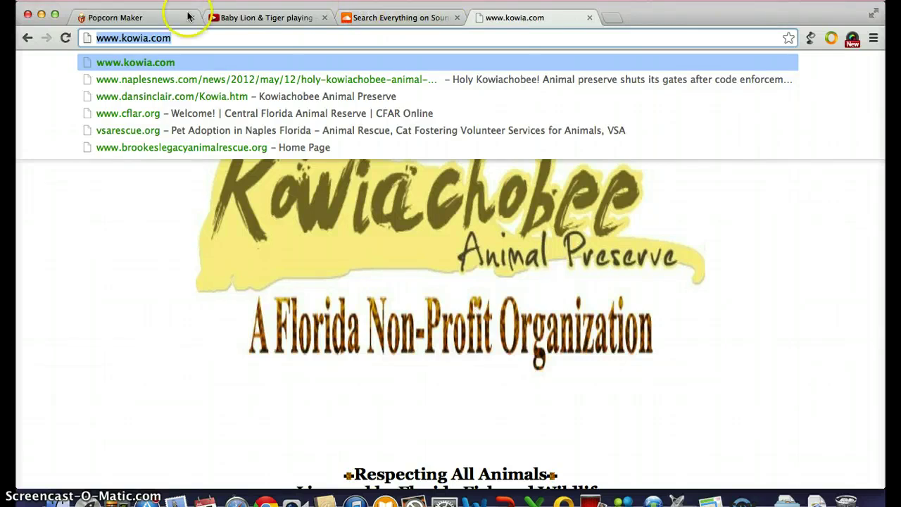
left_click(149, 19)
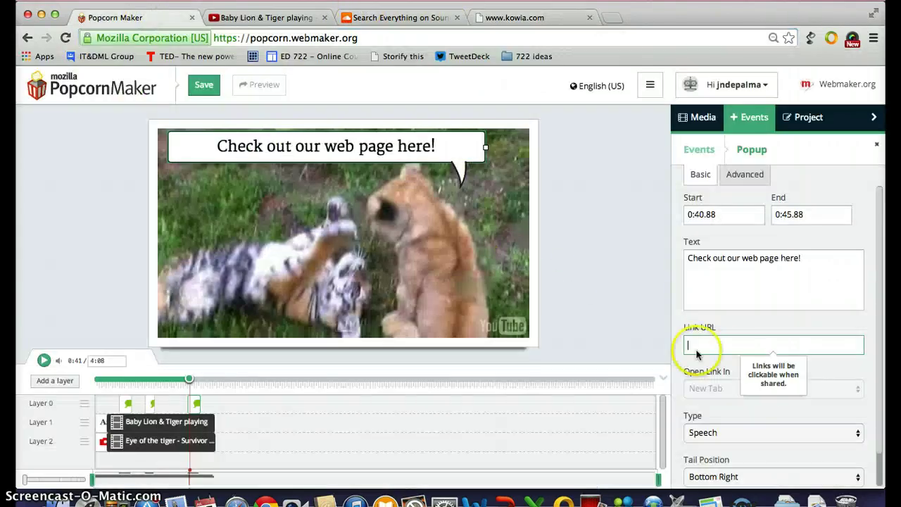
key("super+v")
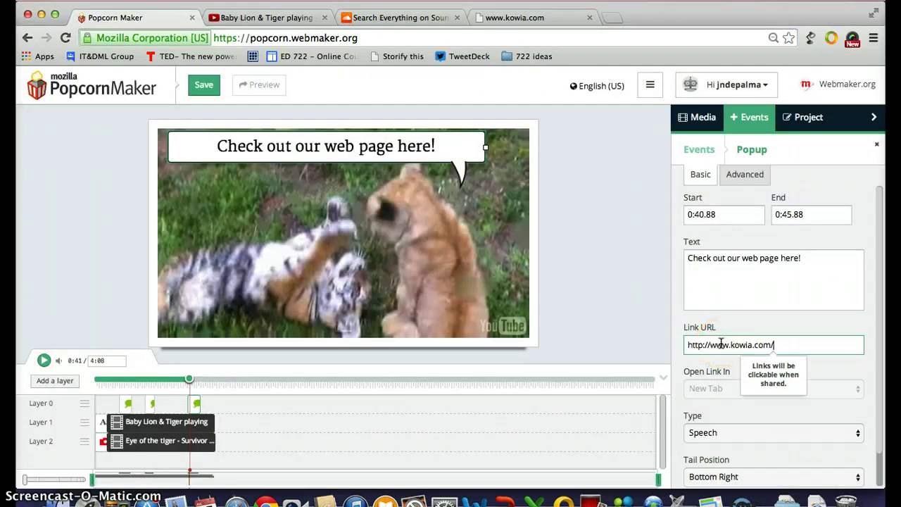
left_click(732, 345)
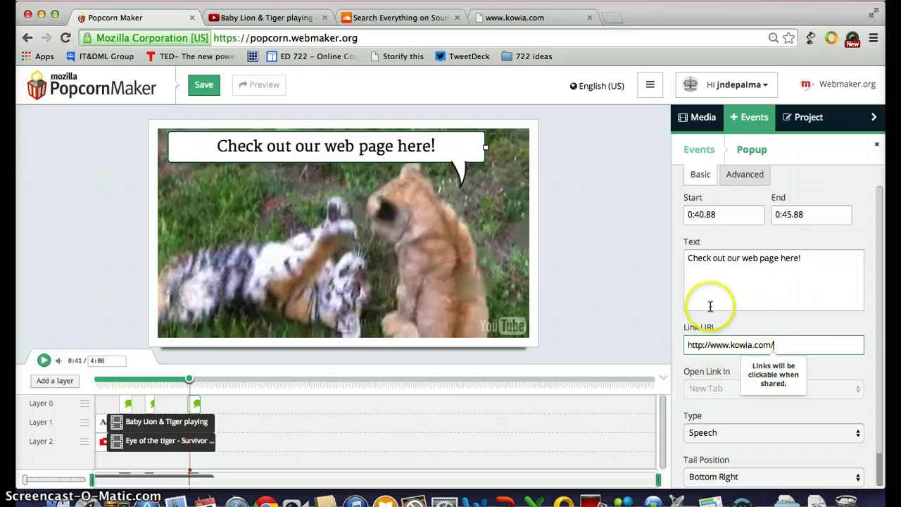
left_click(639, 261)
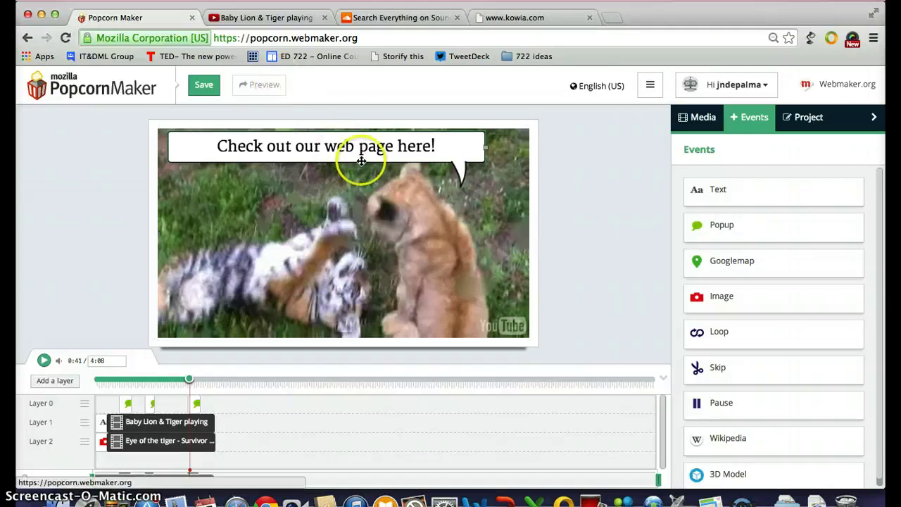
Step: Save the project as "Eye of the (Baby) Tiger... and Lion" with description "Here is a video tutorial on how to begin playing around with Mozilla PopcornMaker."
left_click(212, 90)
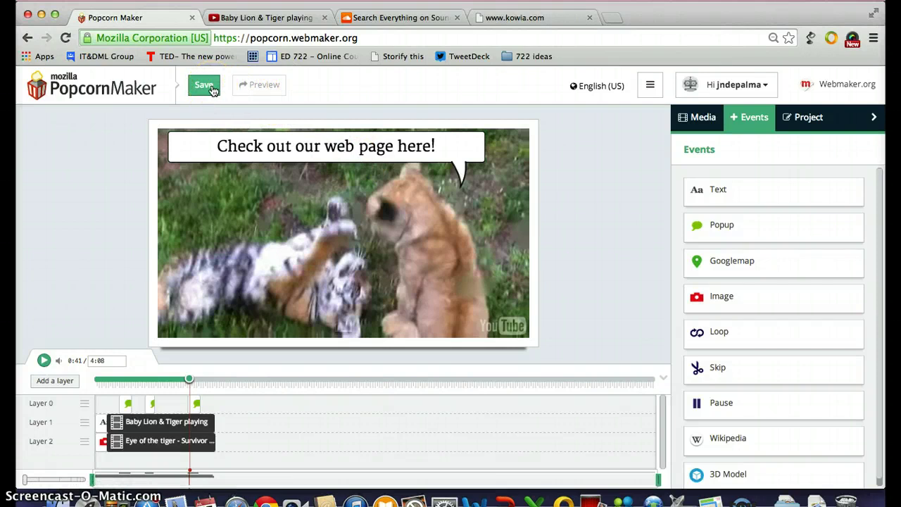
left_click(316, 178)
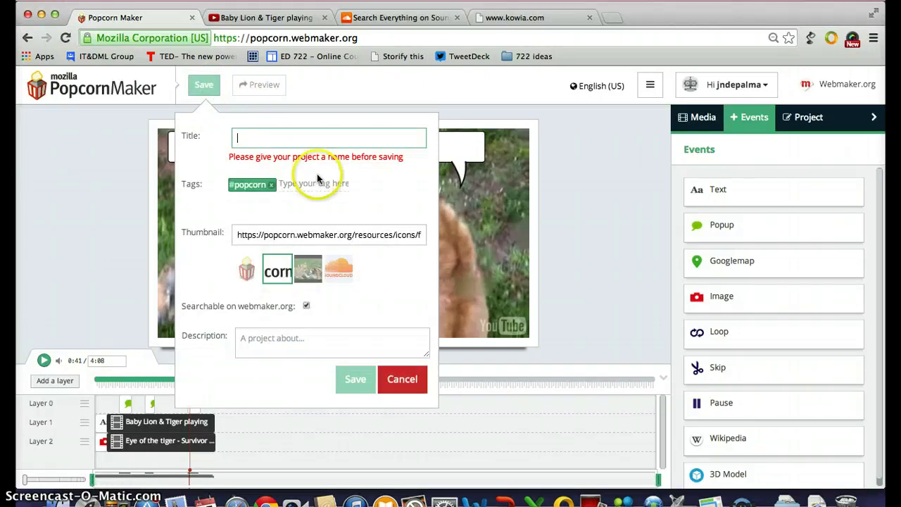
type("Eye of the (Baby) Tiger... and Lion")
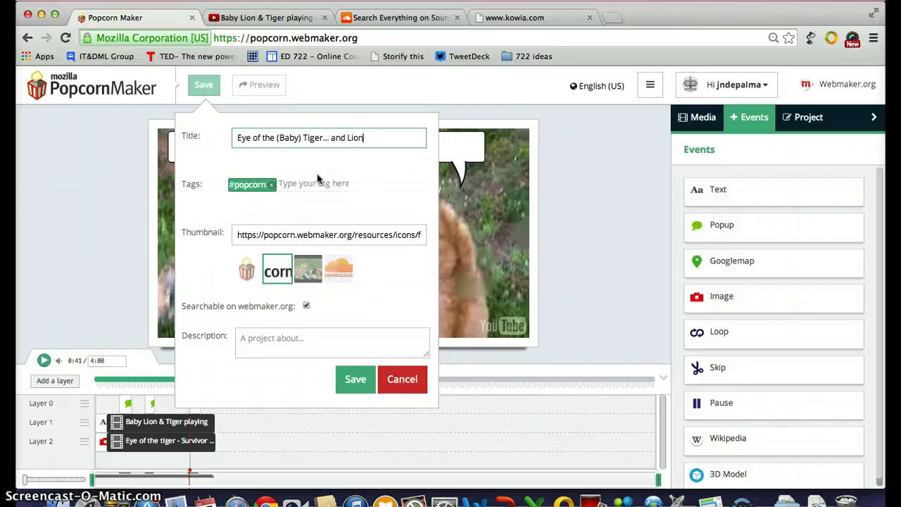
left_click(267, 336)
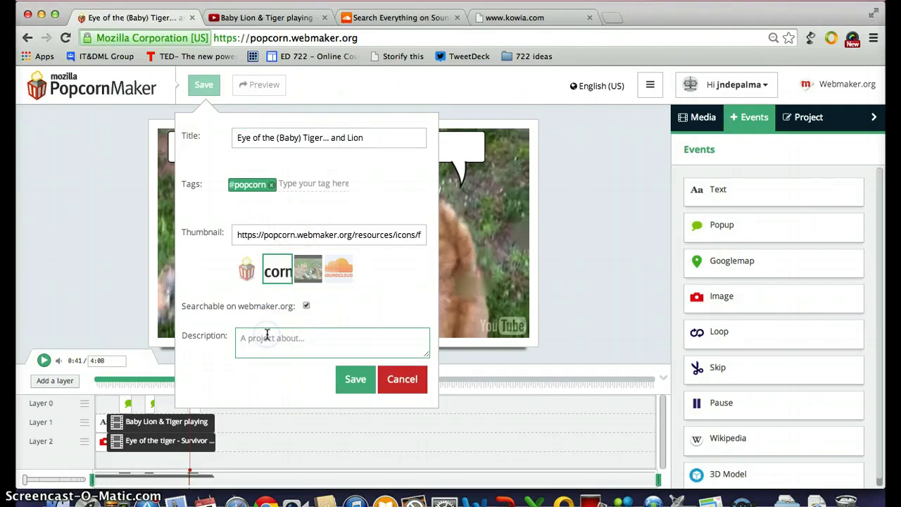
type("H")
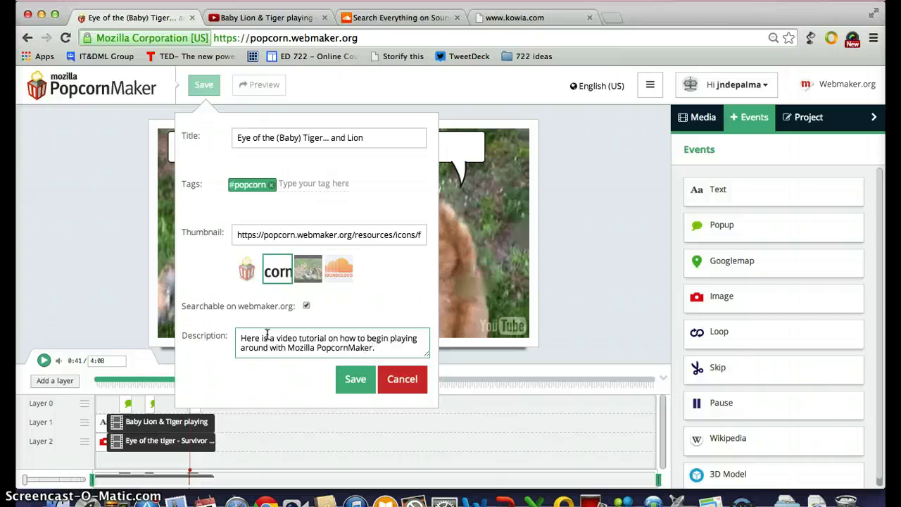
left_click(348, 378)
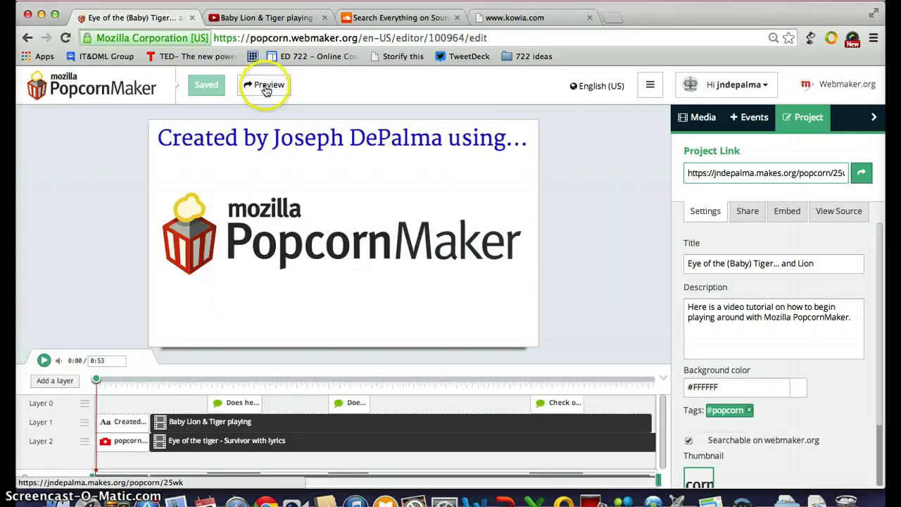
Step: Preview the saved project, play it from the beginning and dismiss the advertisement covering the video
left_click(266, 89)
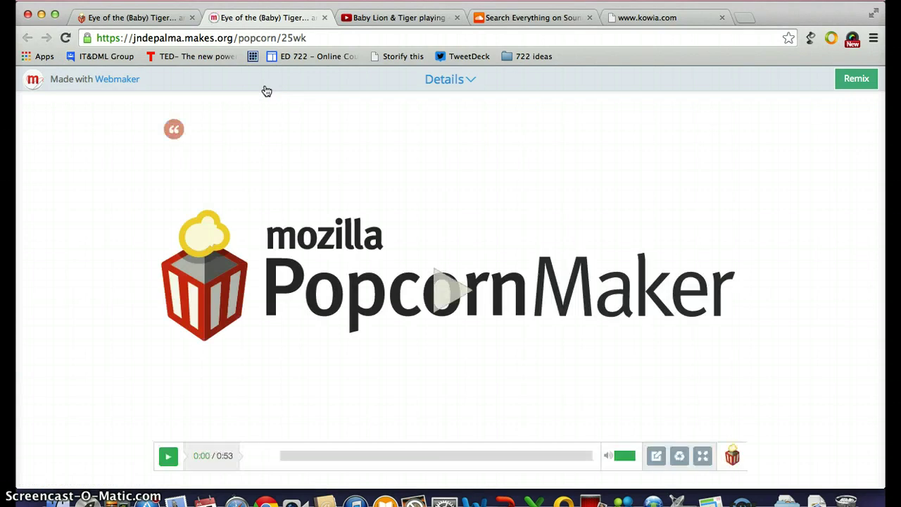
left_click(169, 459)
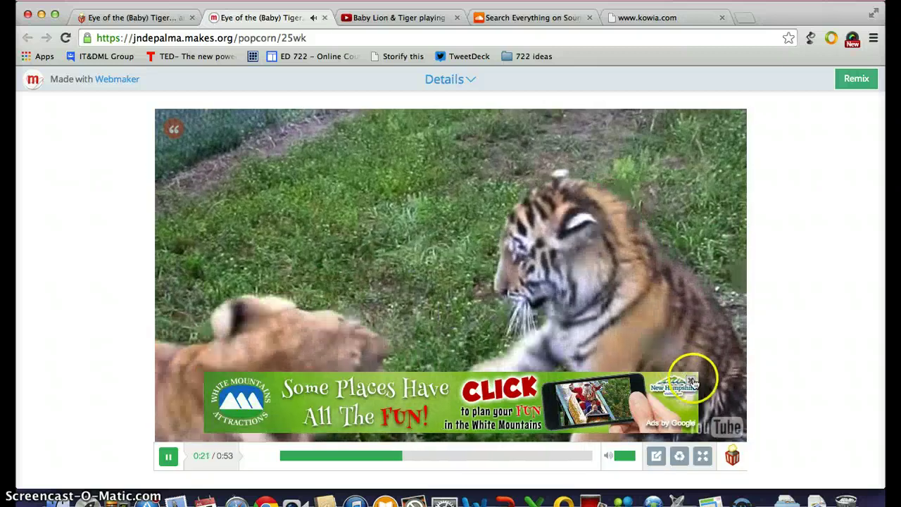
left_click(693, 382)
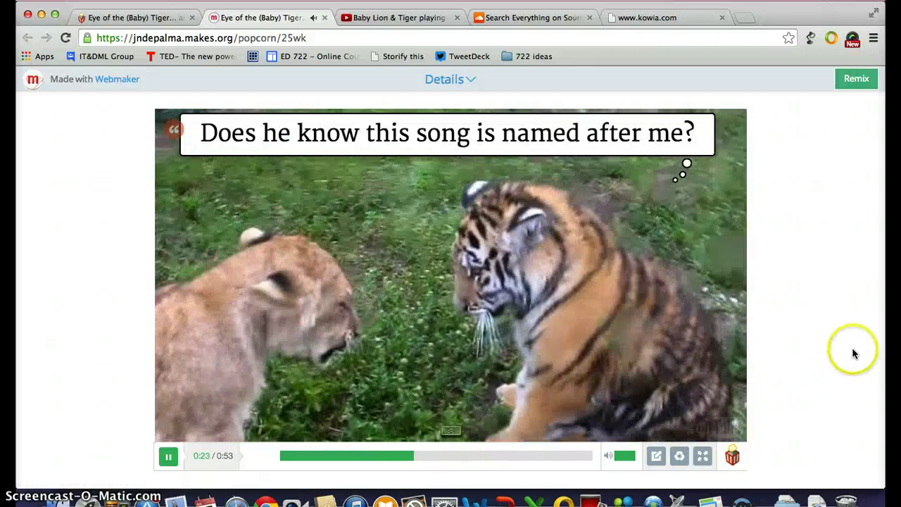